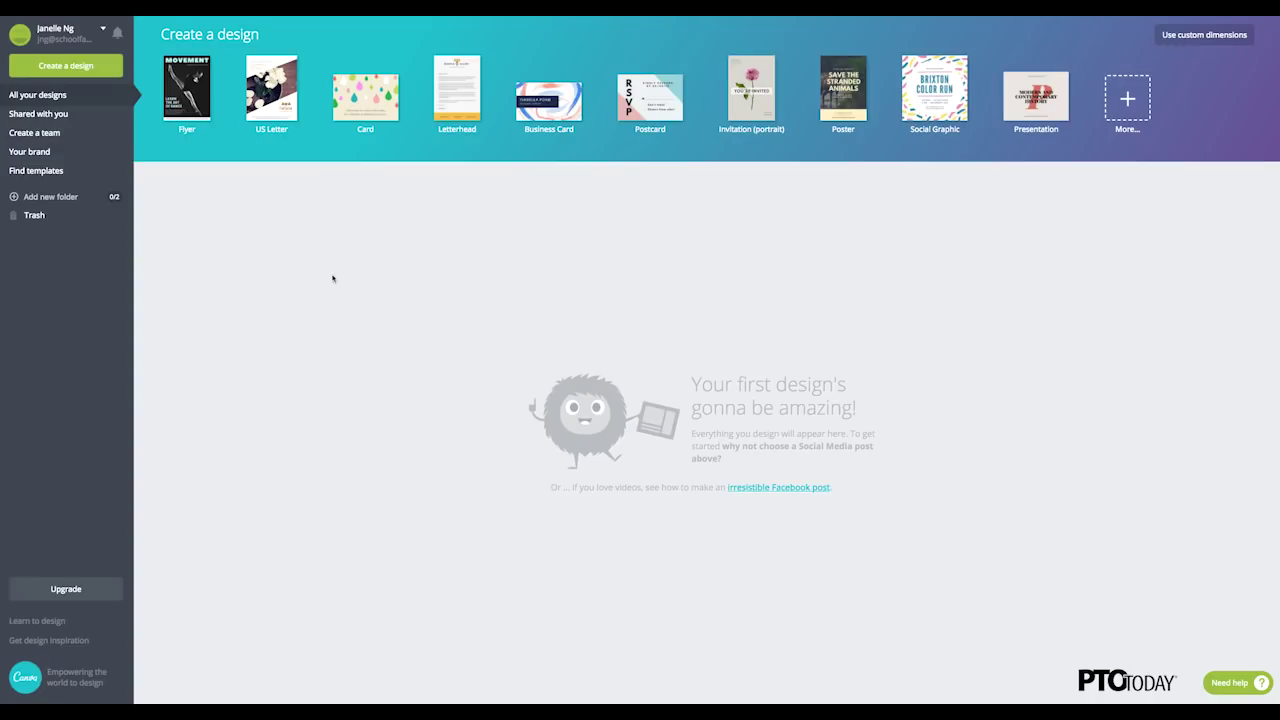
- Start a new blank US Letter-size design from Create a design
left_click(41, 67)
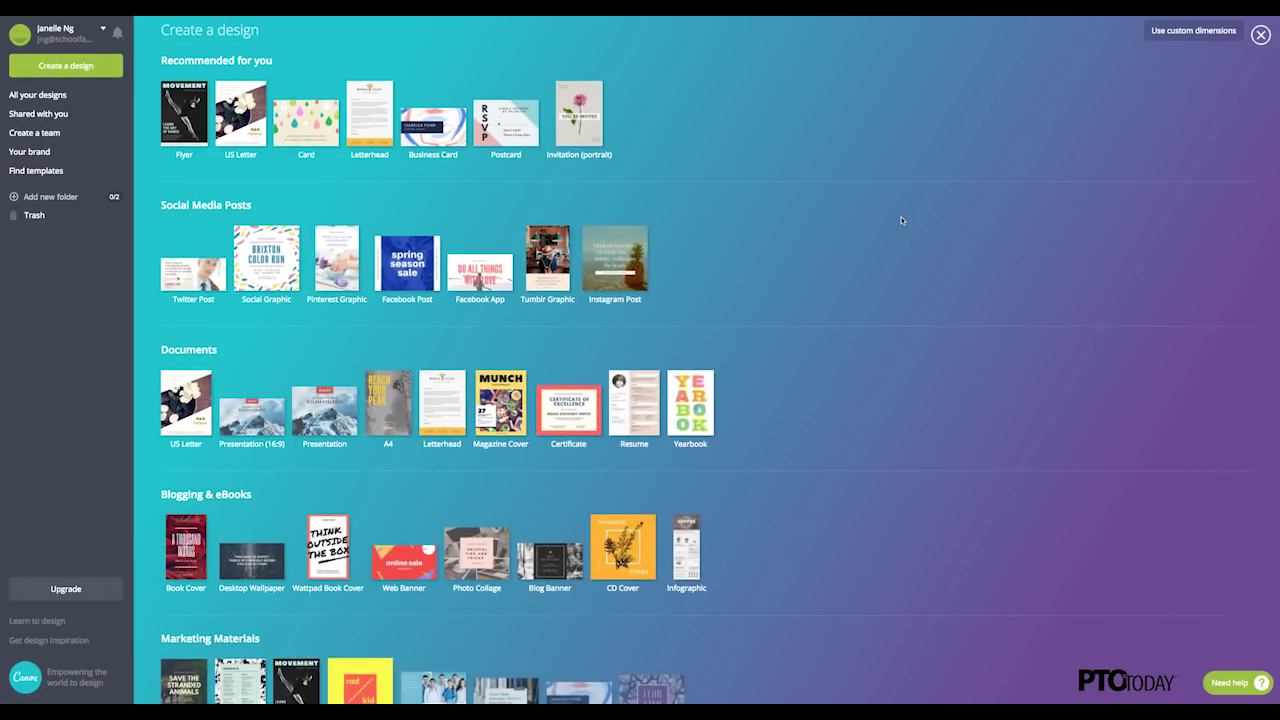
scroll(903, 218, "down", 3)
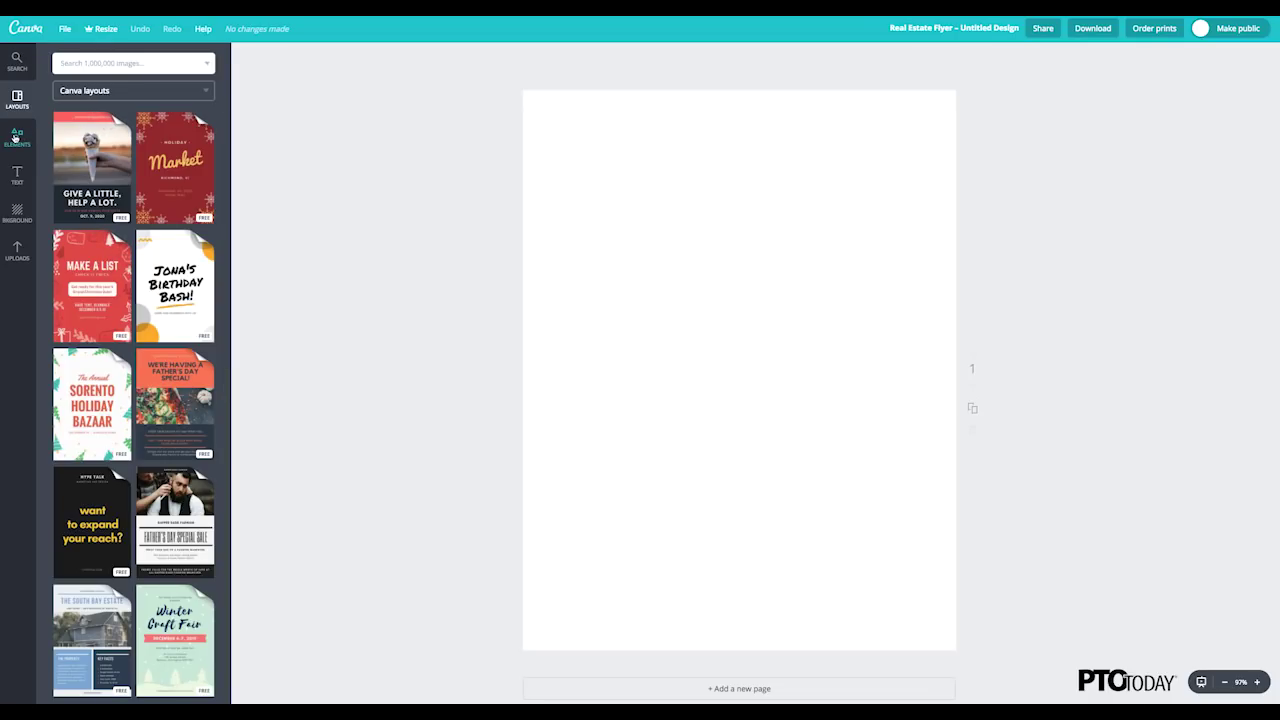
- Search the free photos in Elements for 'balloons' and scroll through the results
left_click(15, 137)
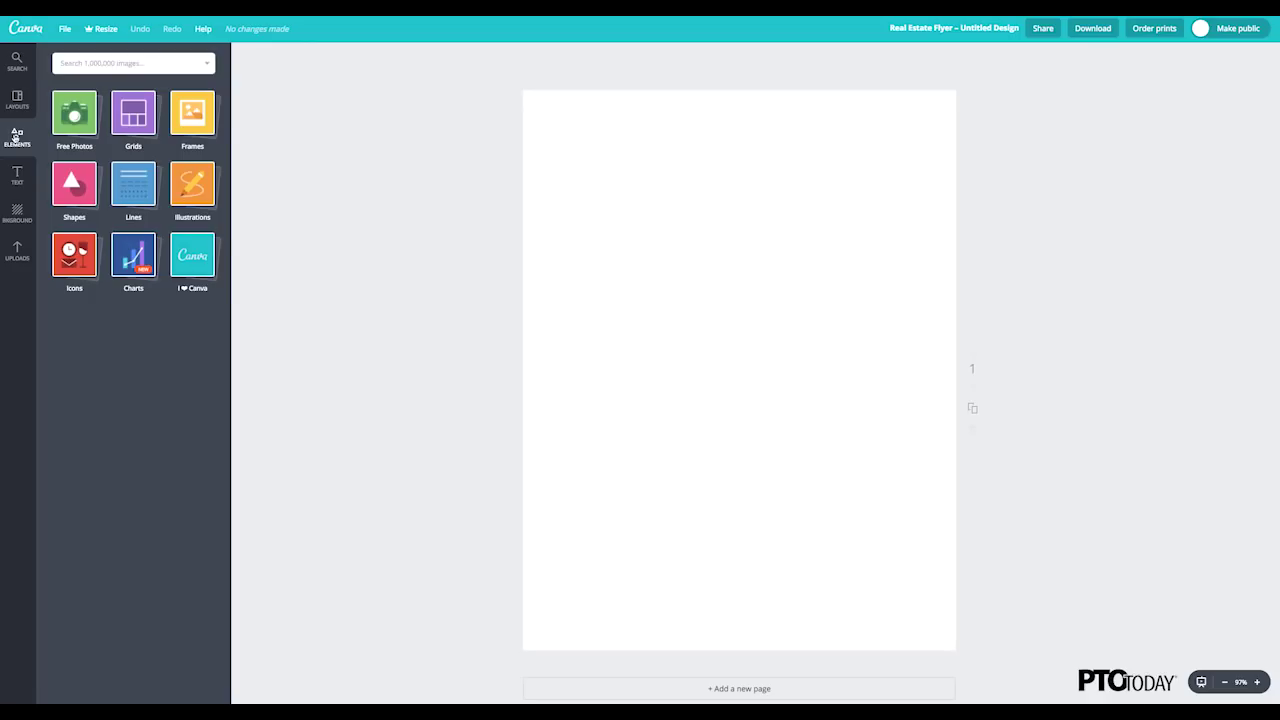
left_click(62, 122)
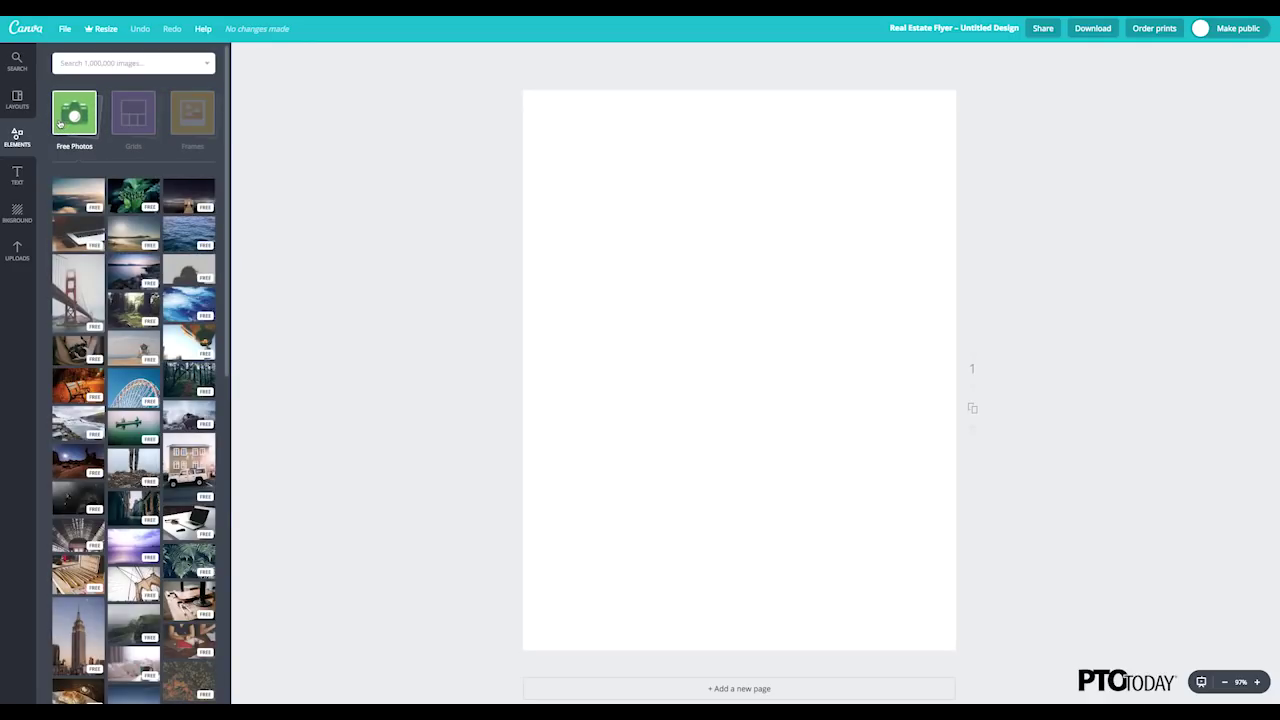
left_click(85, 62)
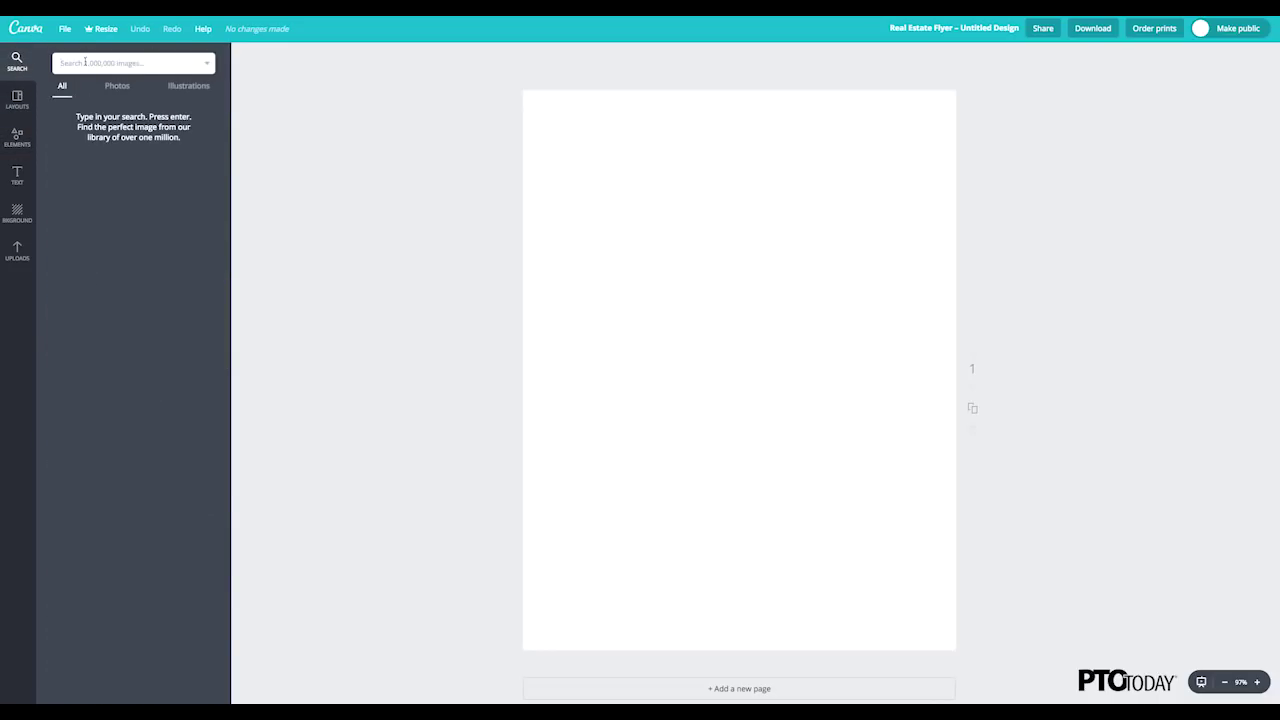
type("balloons")
key("Return")
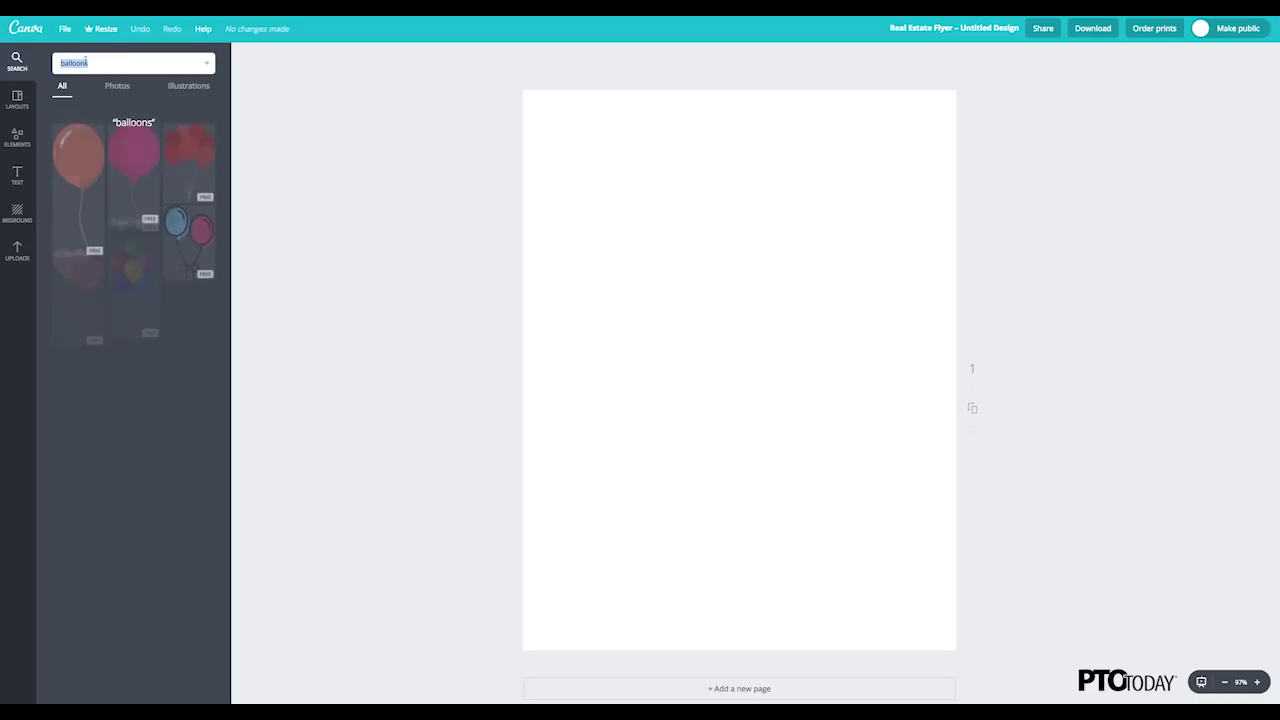
scroll(142, 322, "down", 2)
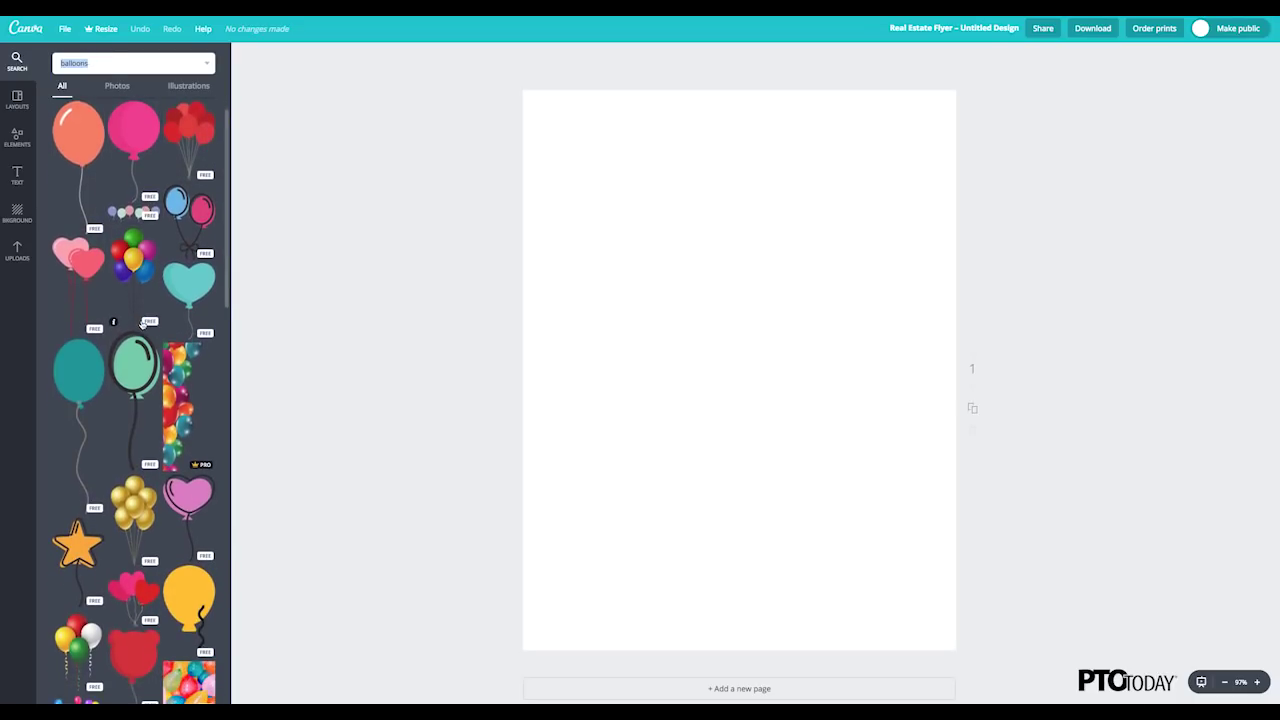
scroll(142, 322, "down", 3)
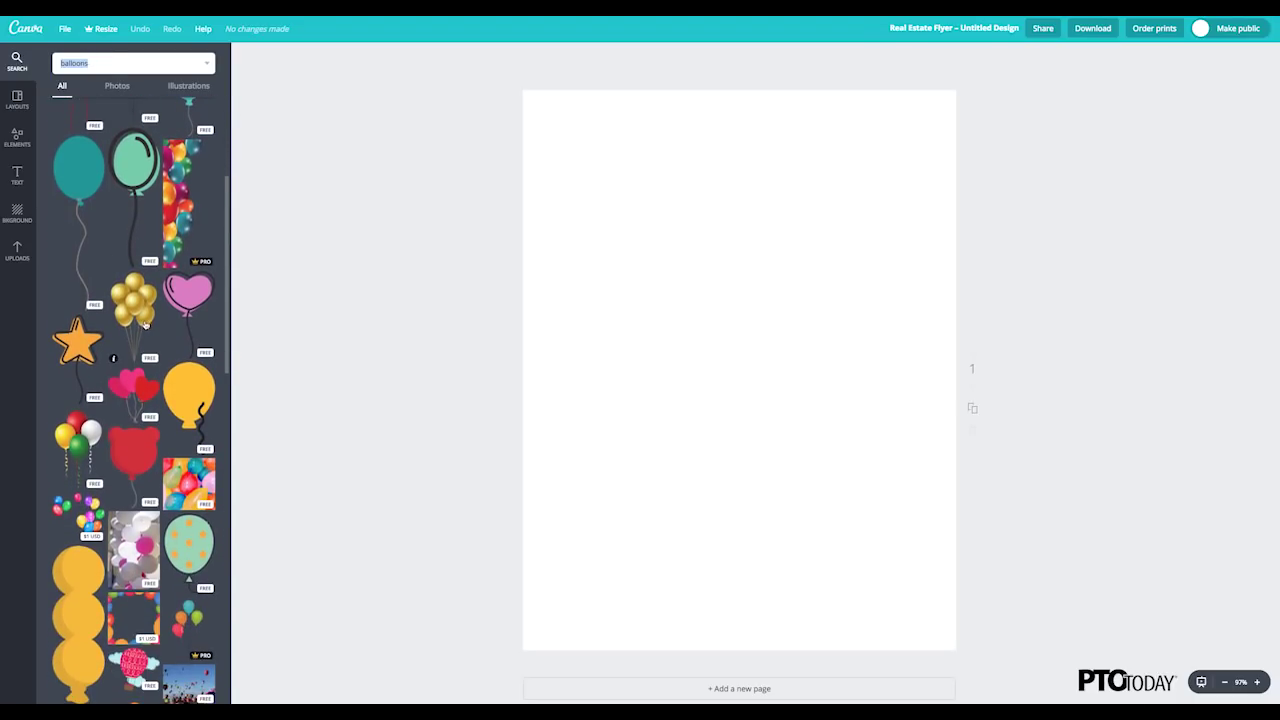
- Add the colourful balloon photo and stretch it to cover the whole page
left_click(180, 510)
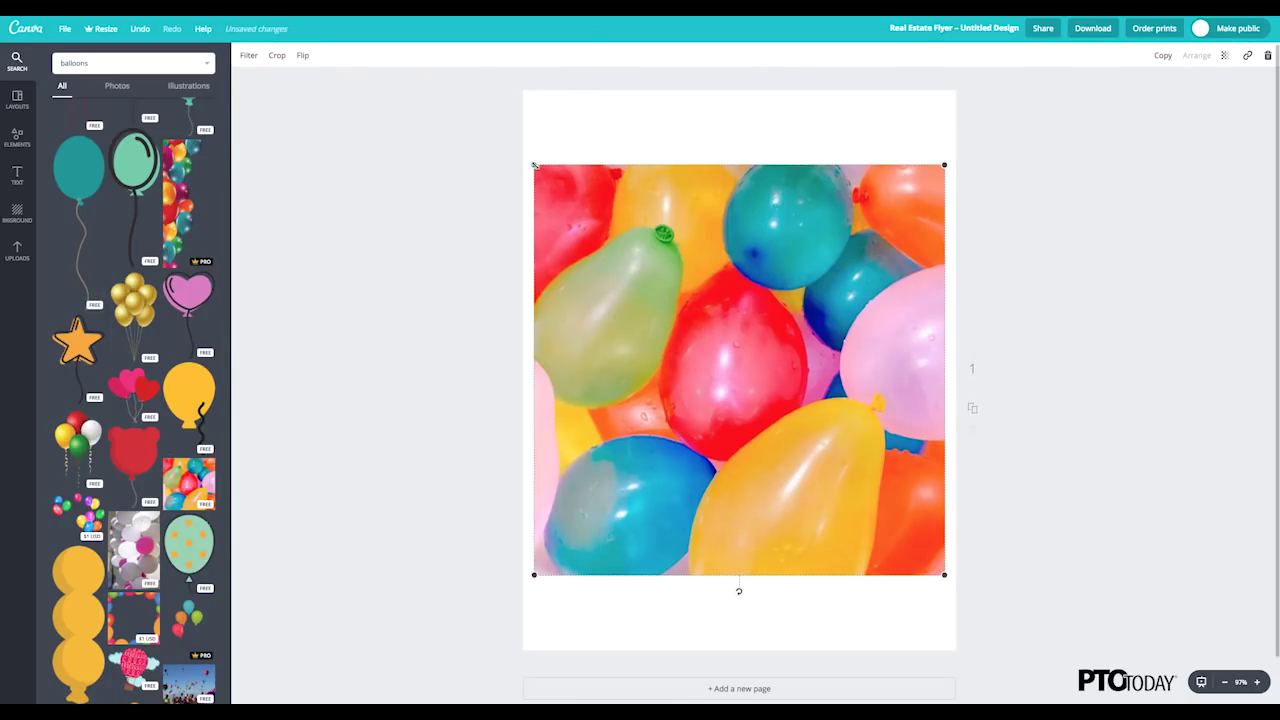
left_click_drag(534, 165, 455, 86)
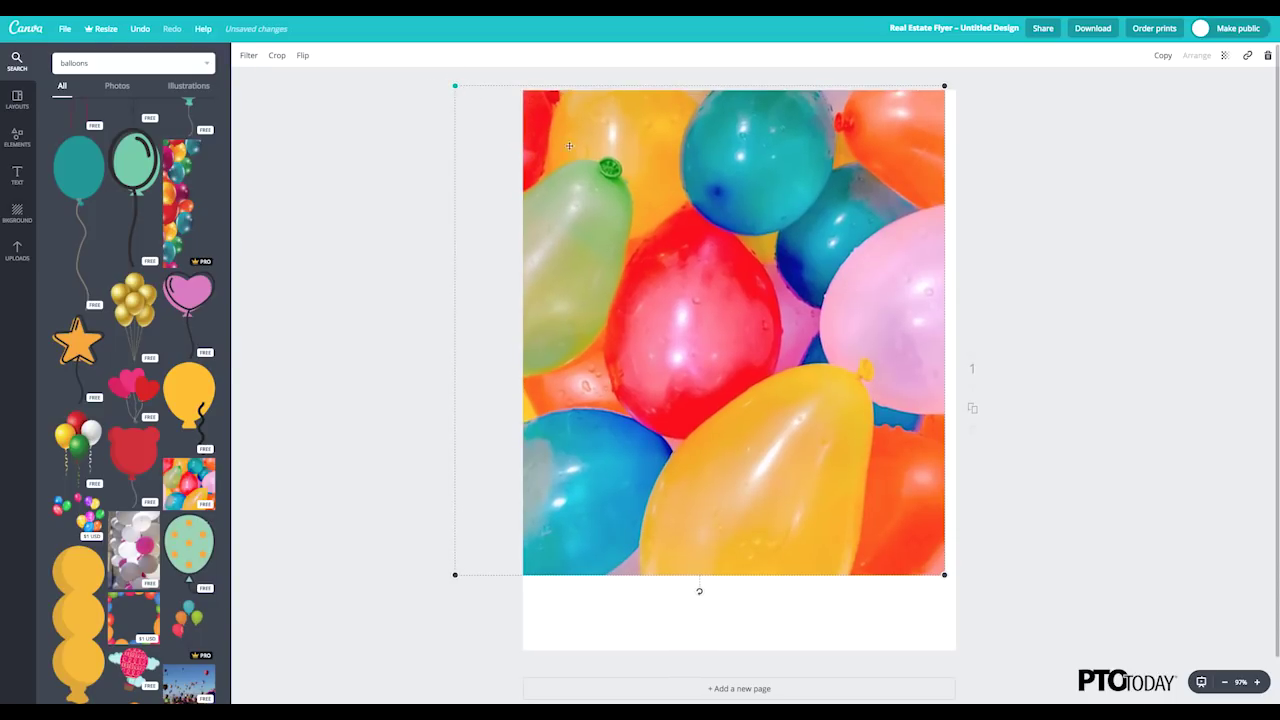
left_click_drag(943, 575, 1046, 641)
left_click(1065, 580)
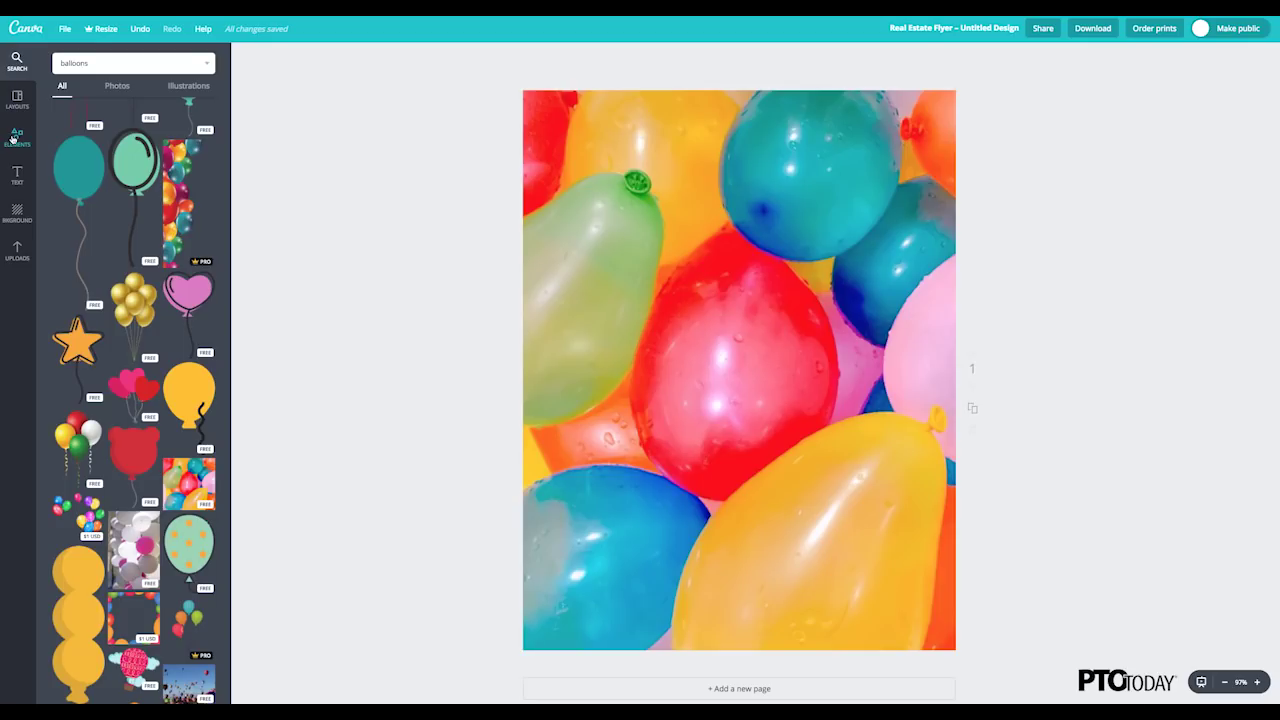
- Add a white square from Shapes and stretch it taller over the page centre
left_click(15, 137)
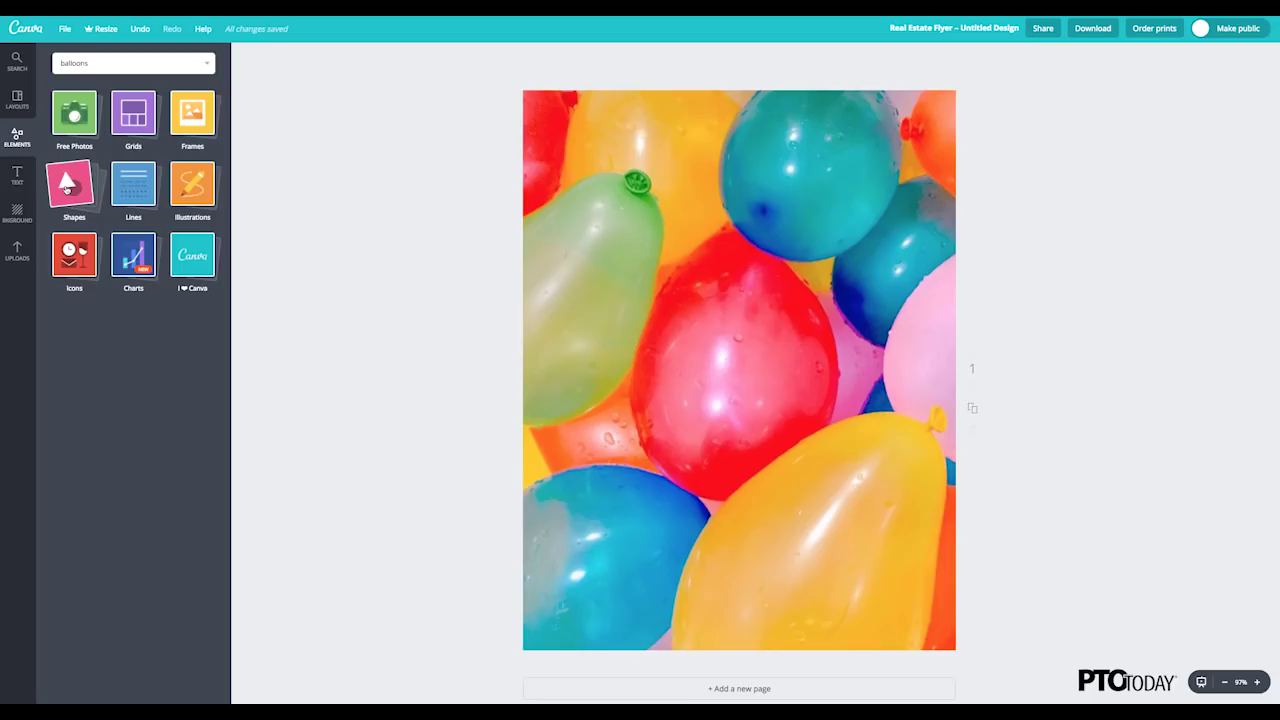
left_click(74, 185)
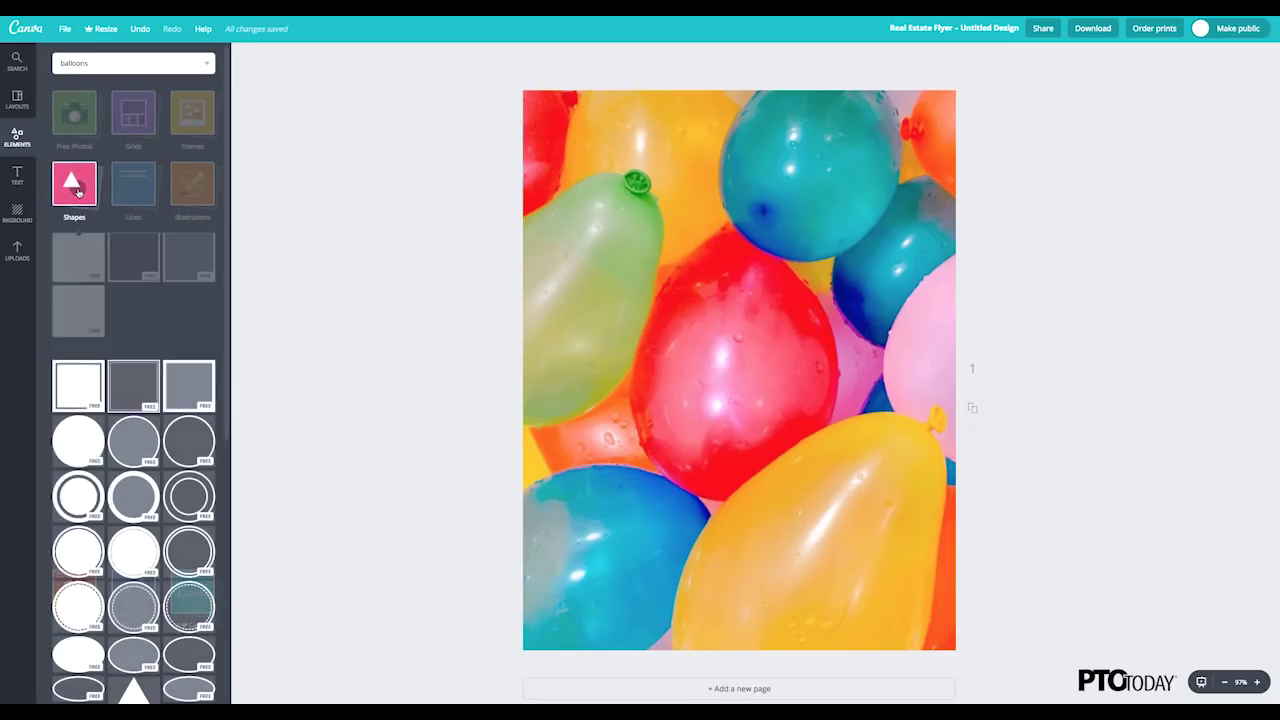
left_click(82, 288)
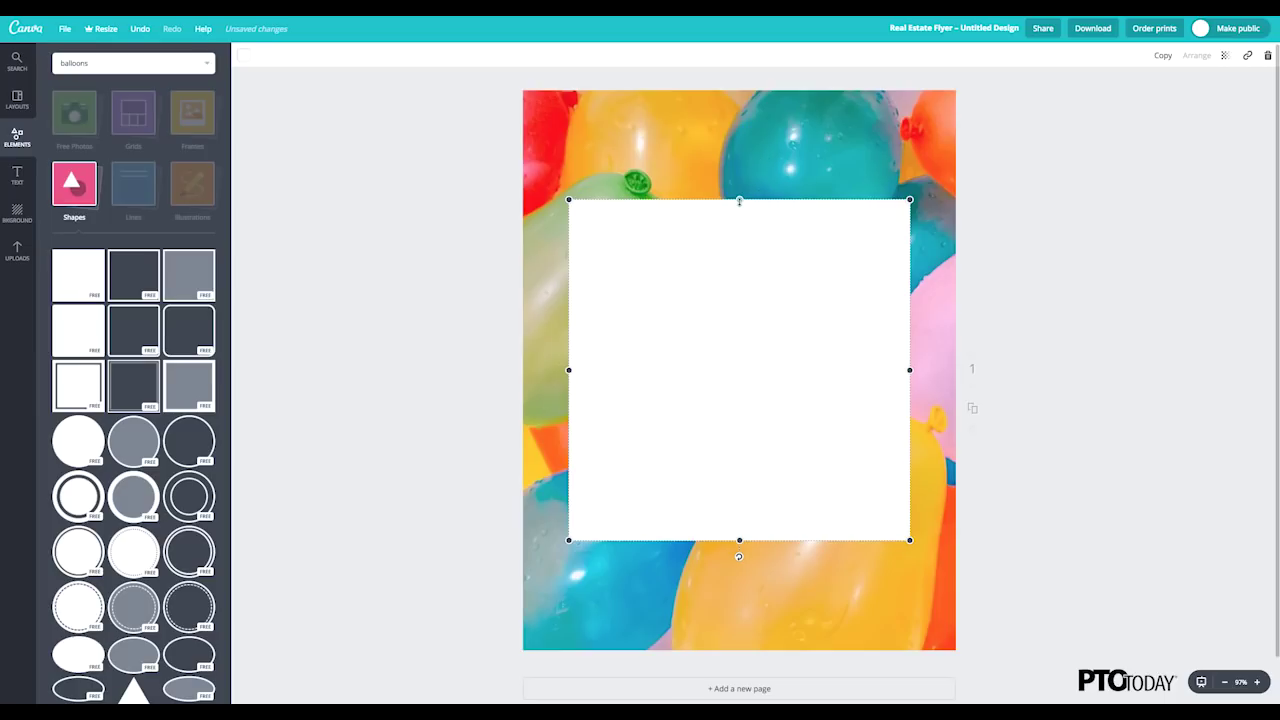
left_click_drag(739, 200, 741, 158)
left_click_drag(739, 541, 745, 589)
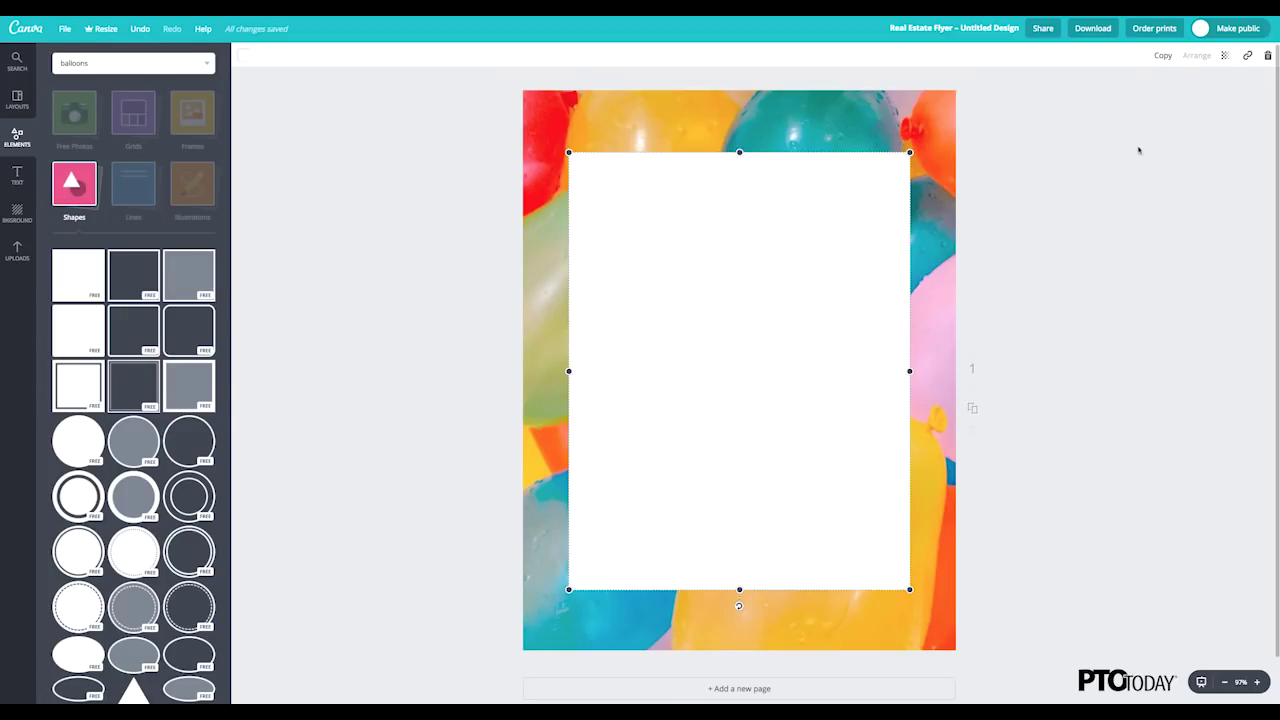
- Set the white rectangle's transparency to 78
left_click(1225, 55)
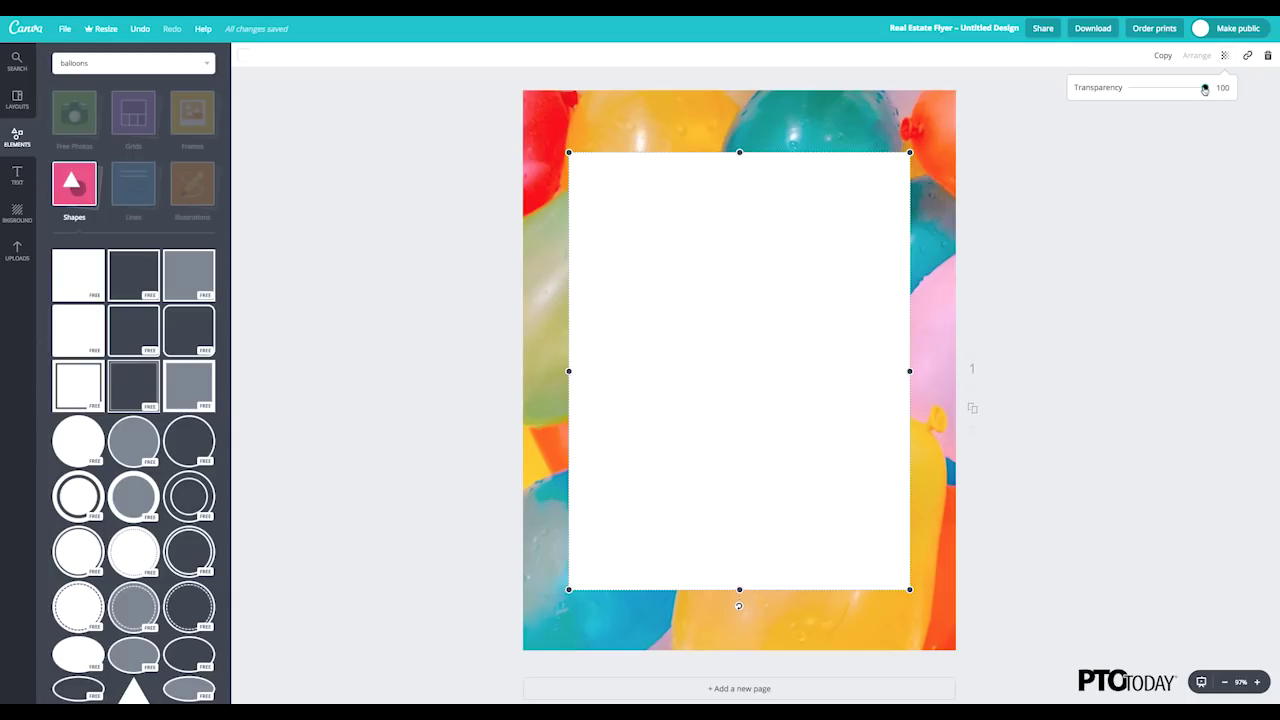
mouse_move(1205, 87)
left_mouse_down()
mouse_move(1166, 89)
mouse_move(1190, 90)
left_mouse_up()
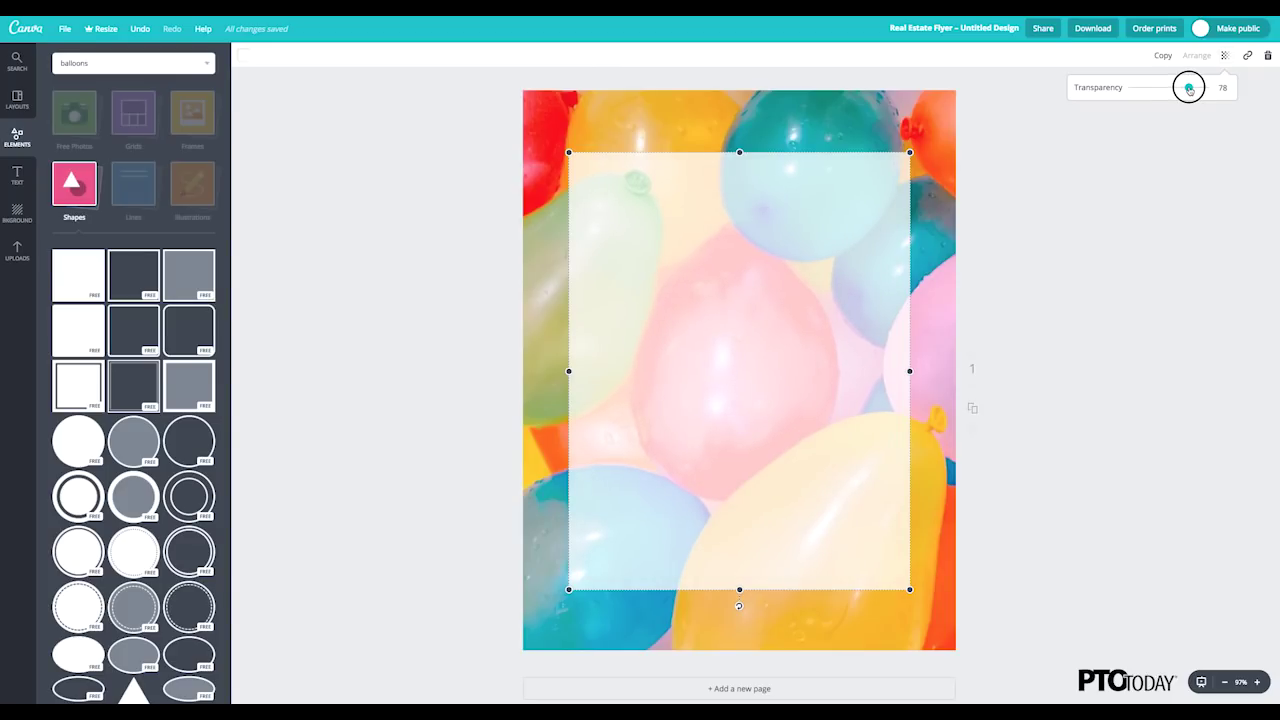
left_click_drag(1190, 89, 1189, 89)
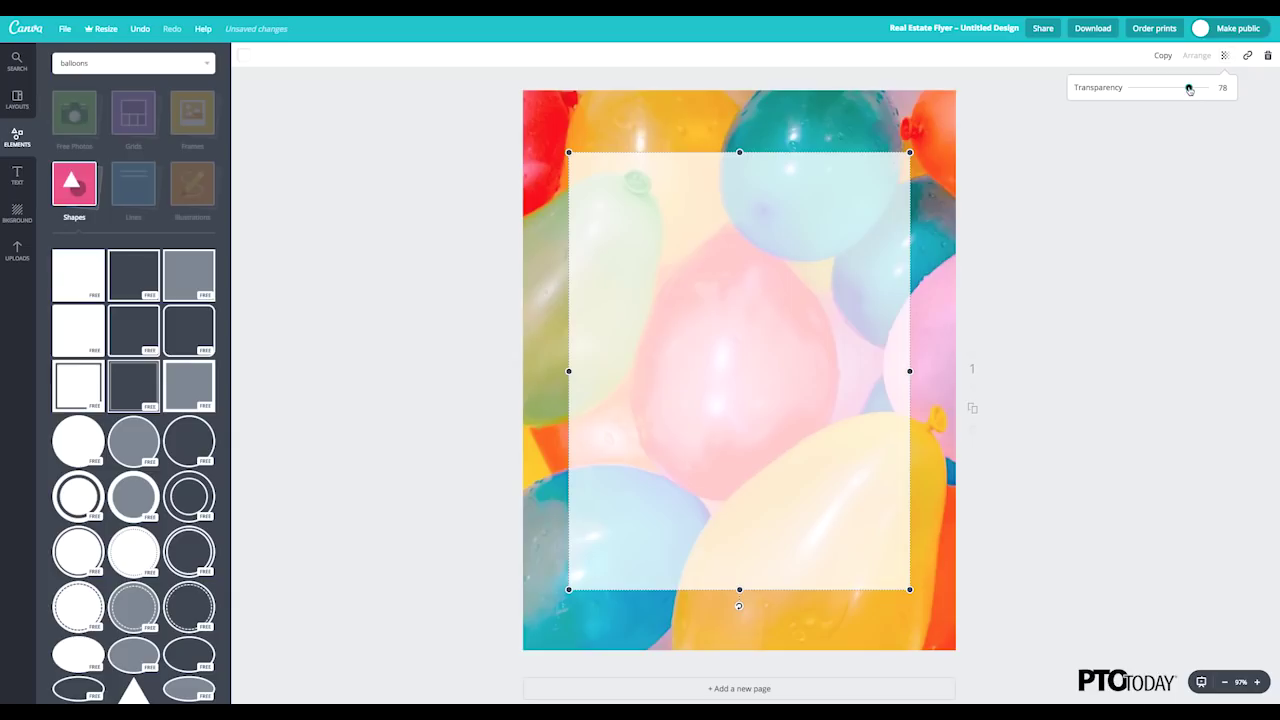
left_click(1087, 326)
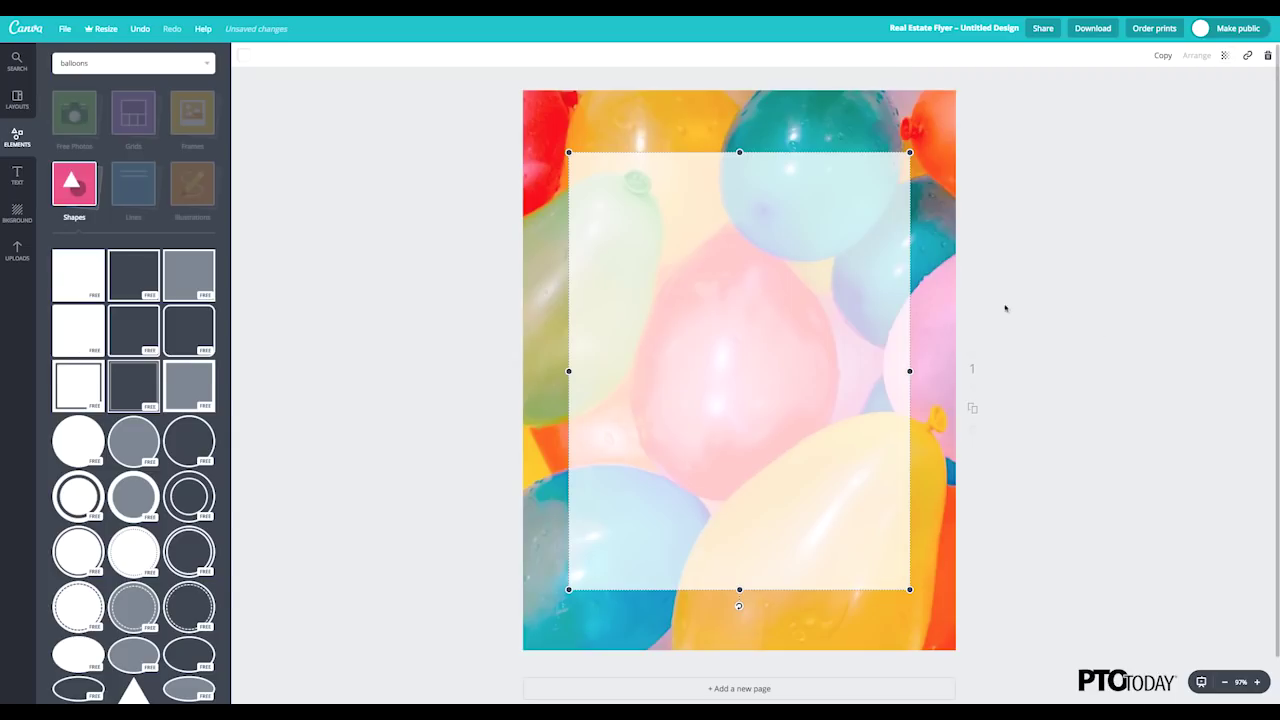
left_click(400, 298)
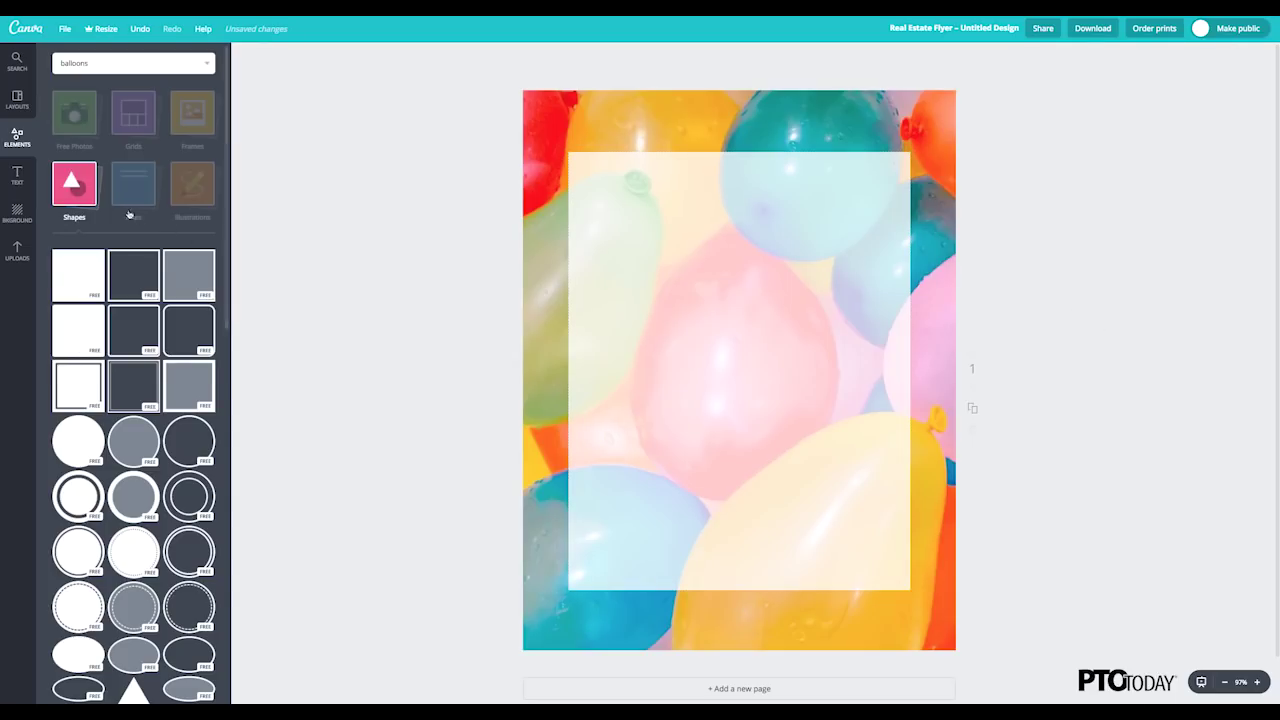
- Add the Congrats! graduation text combination and scale it across the white box
left_click(15, 175)
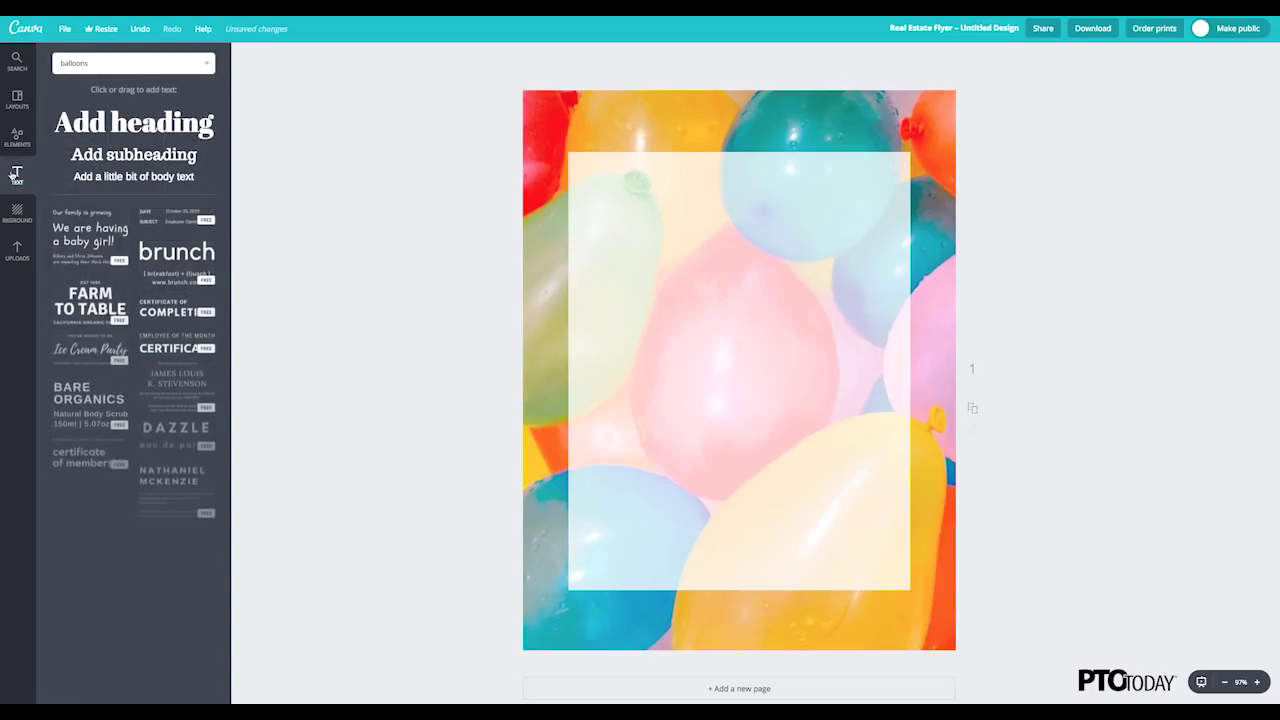
scroll(93, 330, "down", 2)
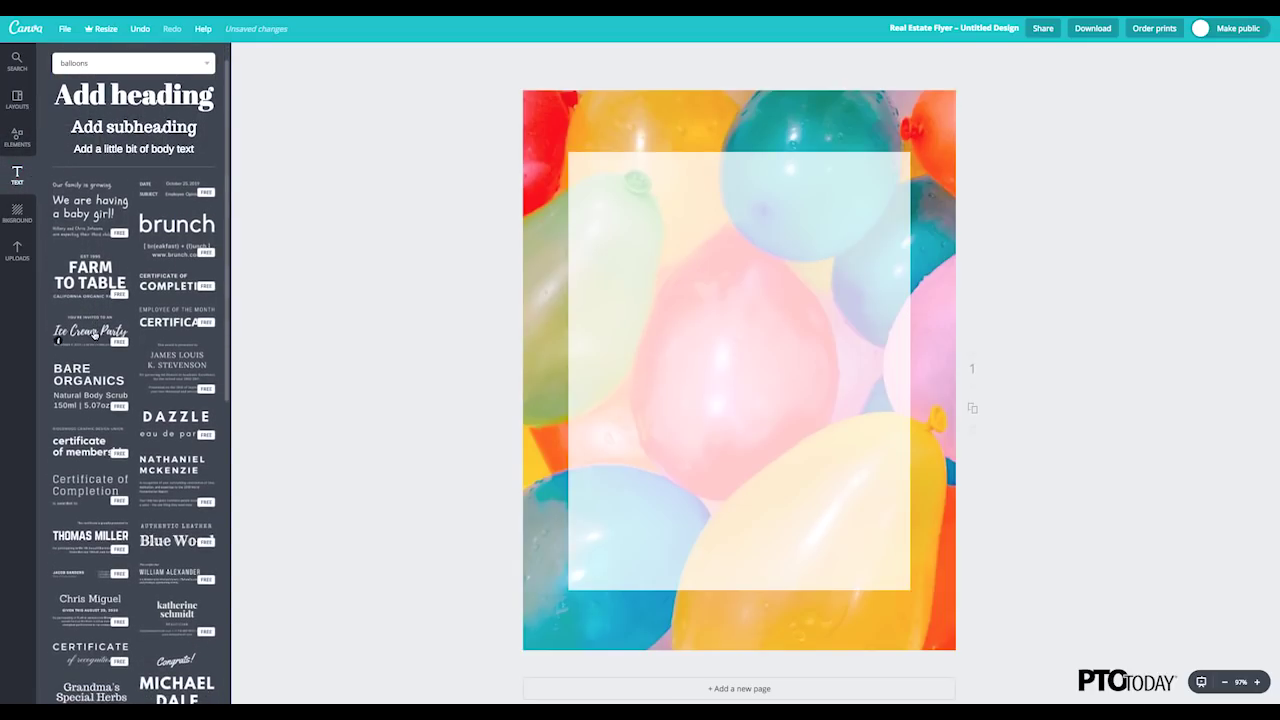
scroll(93, 336, "down", 4)
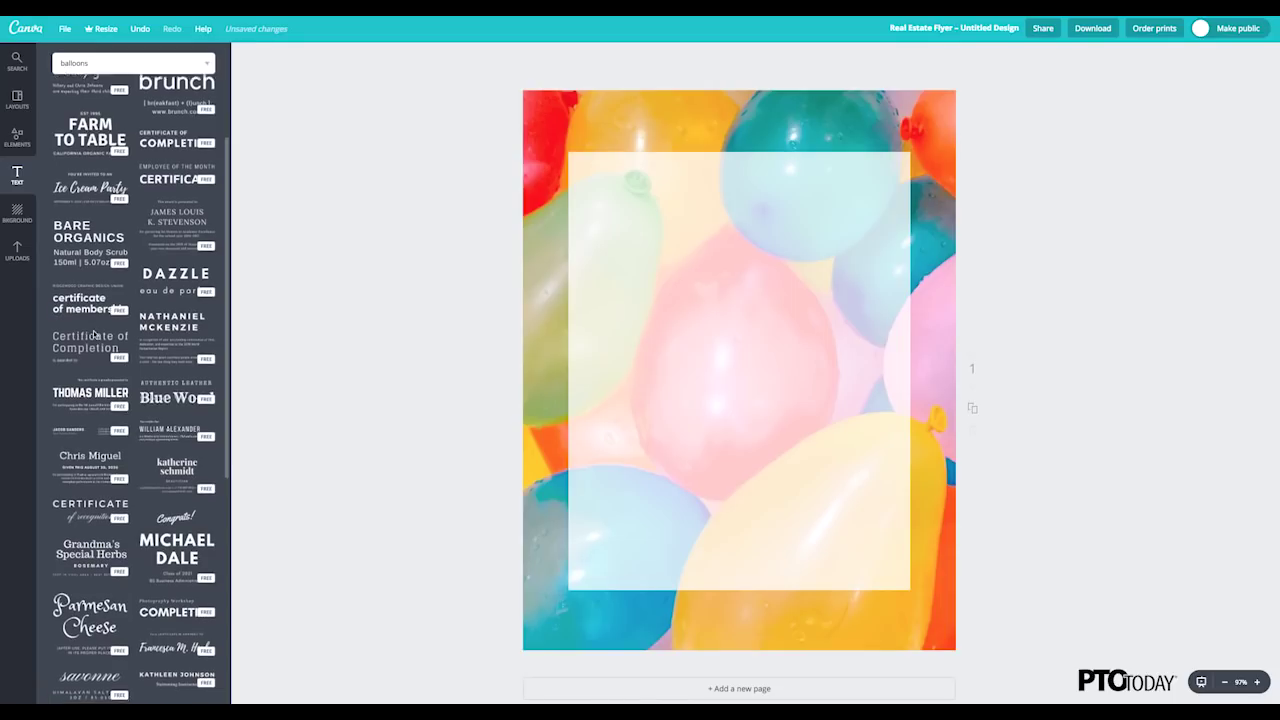
scroll(93, 335, "down", 3)
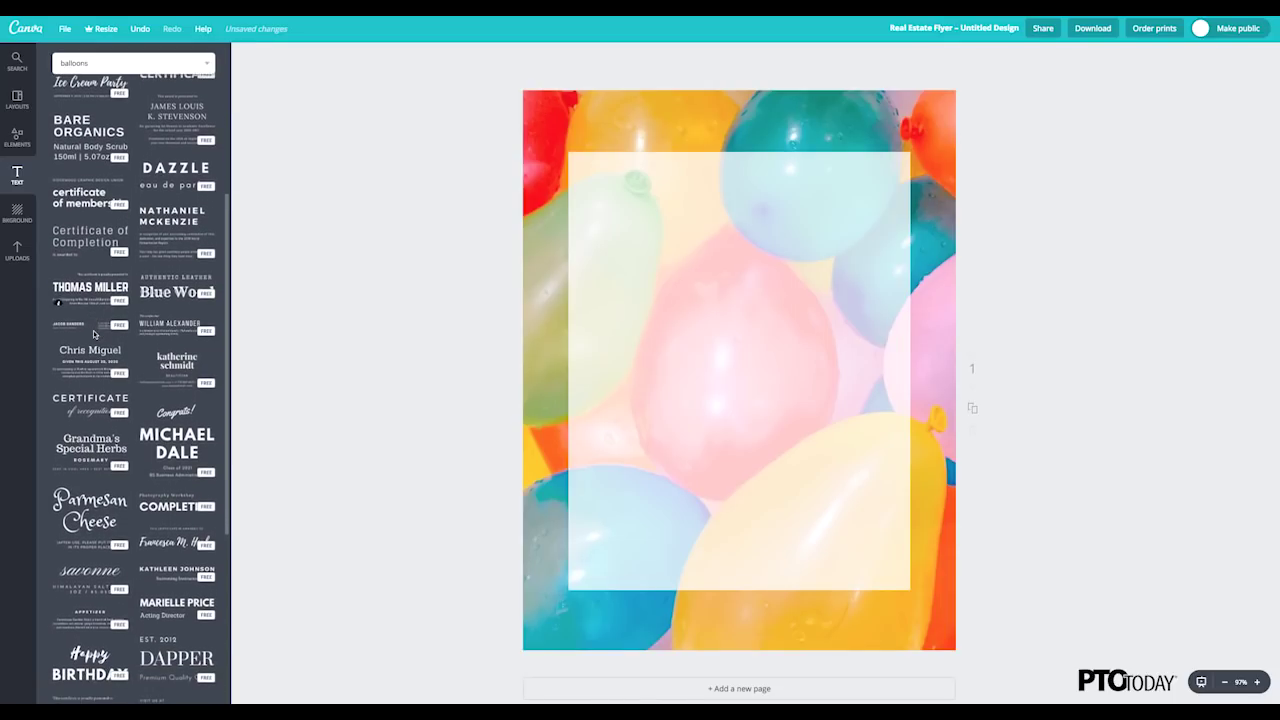
scroll(95, 333, "down", 2)
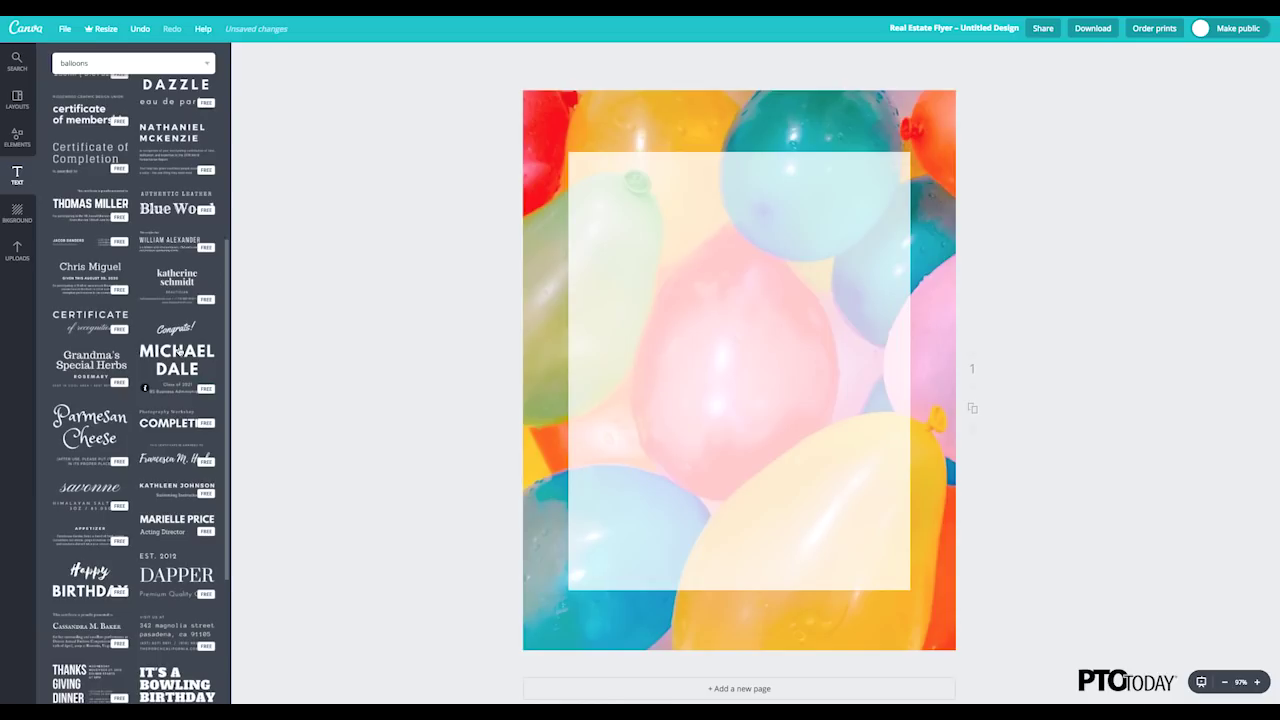
left_click(176, 350)
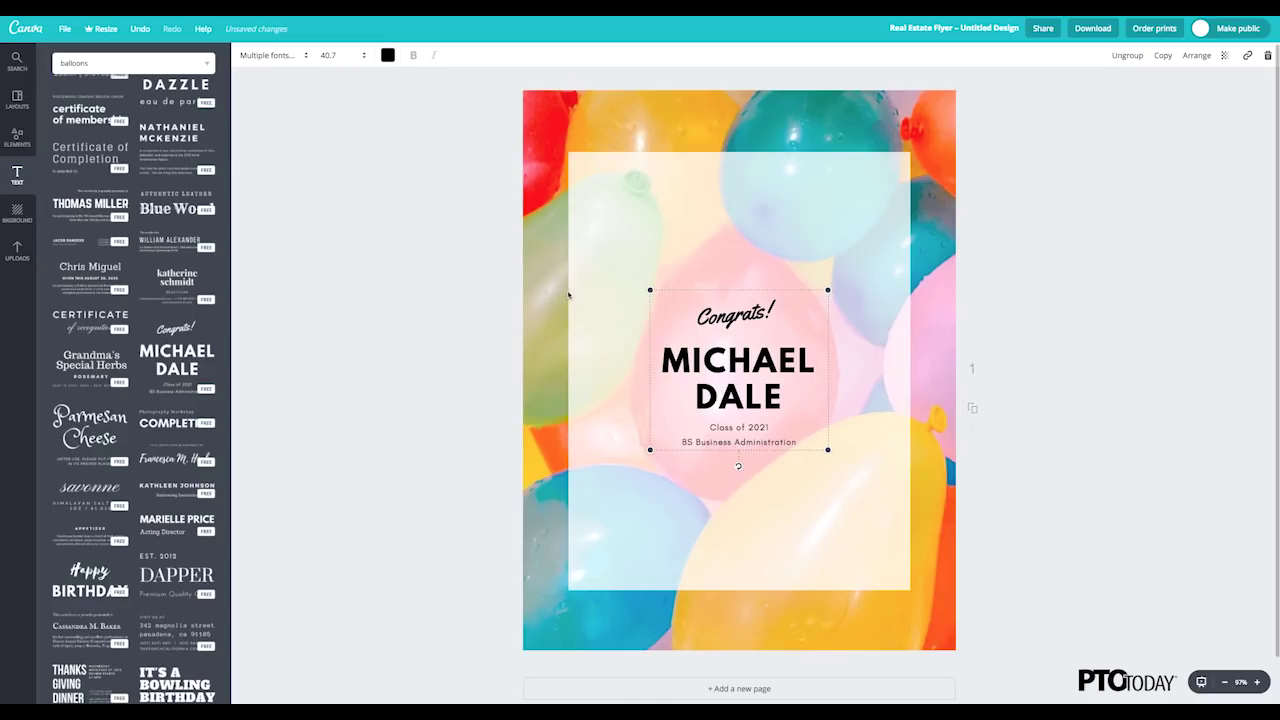
left_click_drag(650, 291, 557, 222)
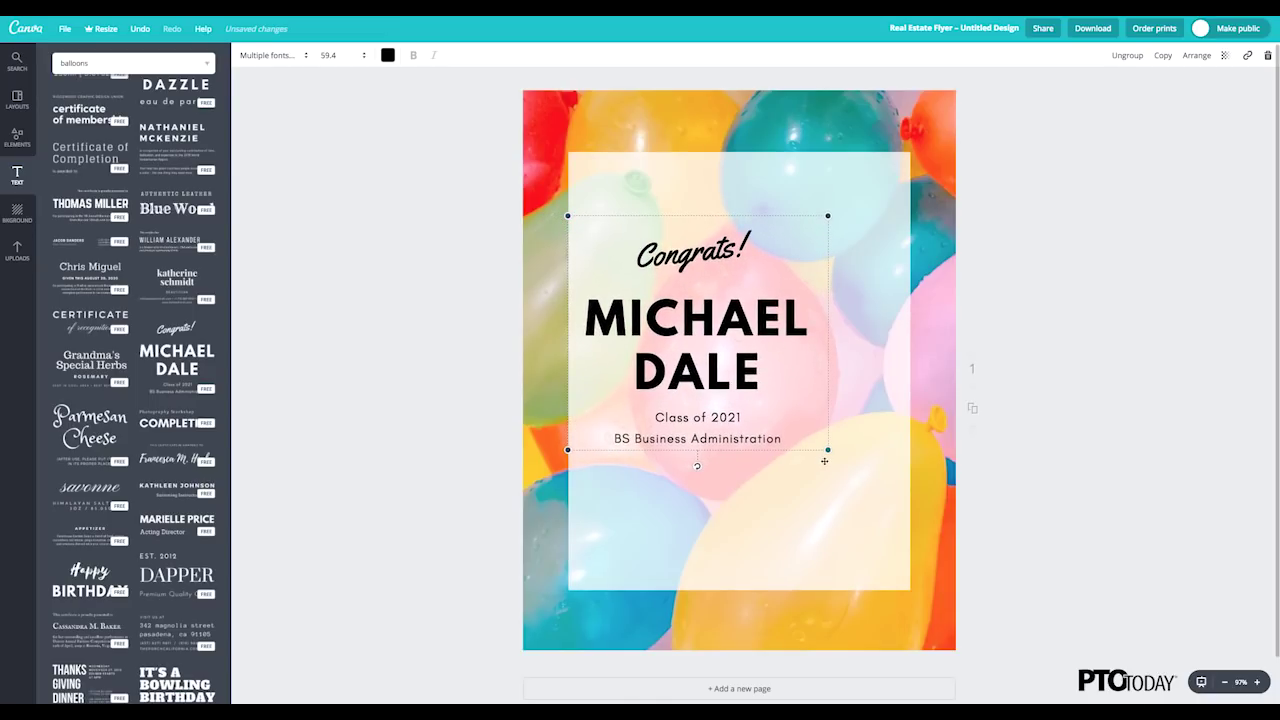
left_click_drag(827, 451, 911, 521)
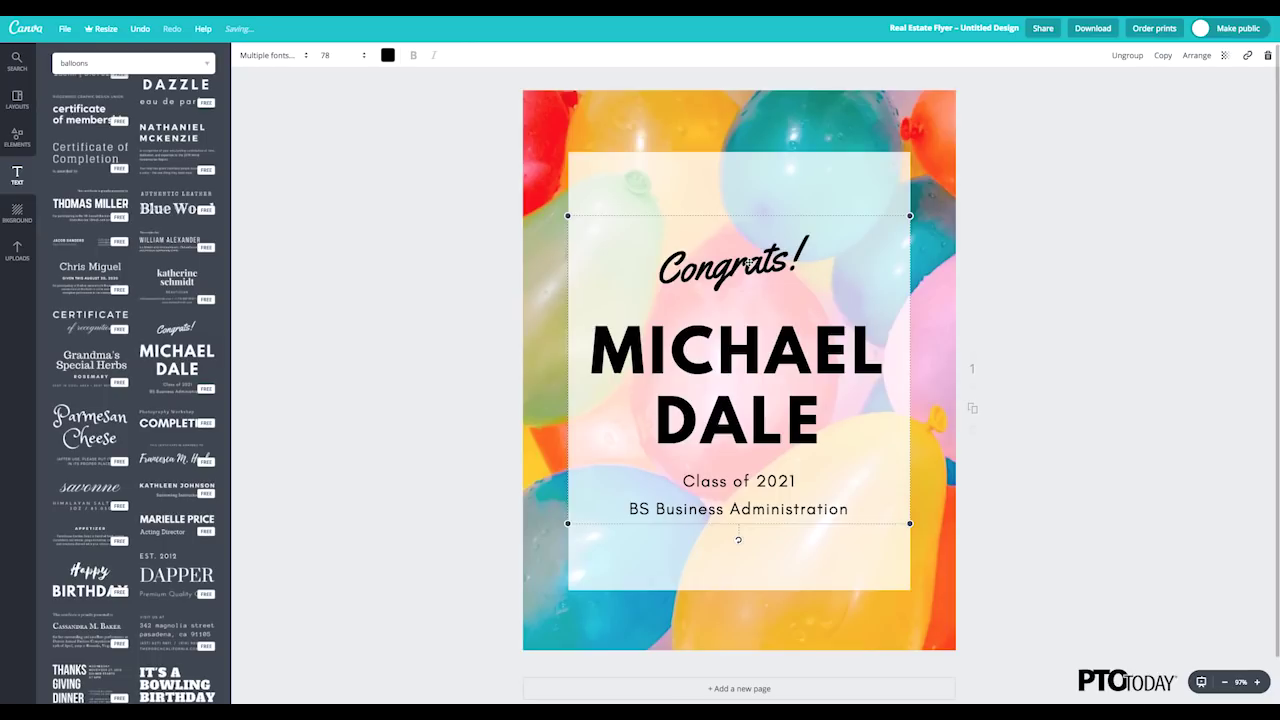
- Change the heading to 'you're invited' and the title to 'SPRING CARNIVAL' at size 64
double_click(748, 262)
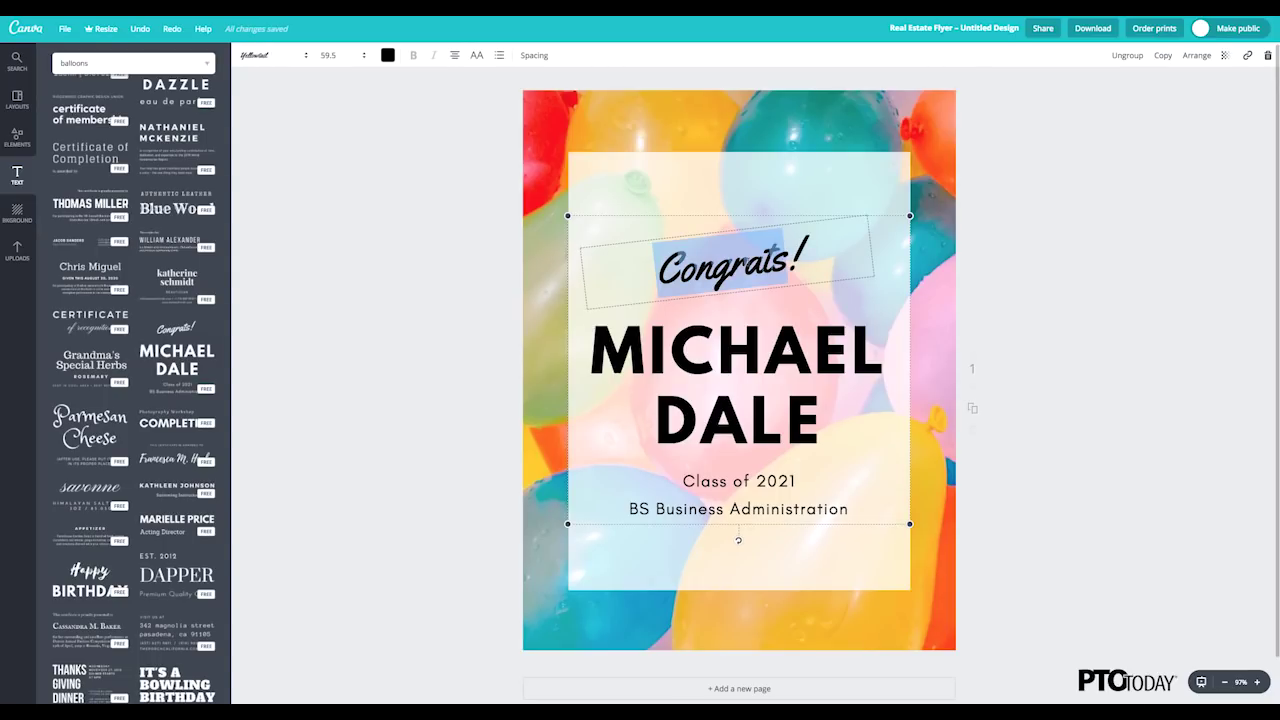
type("you're in")
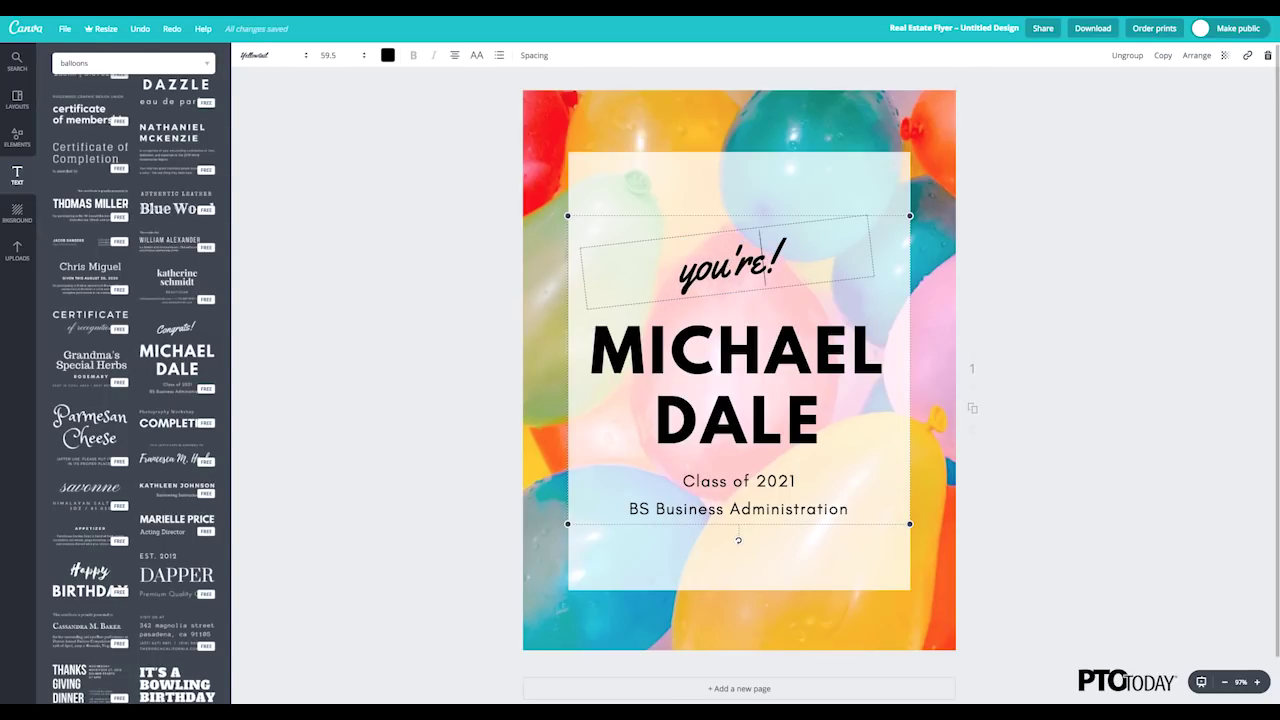
type("vited")
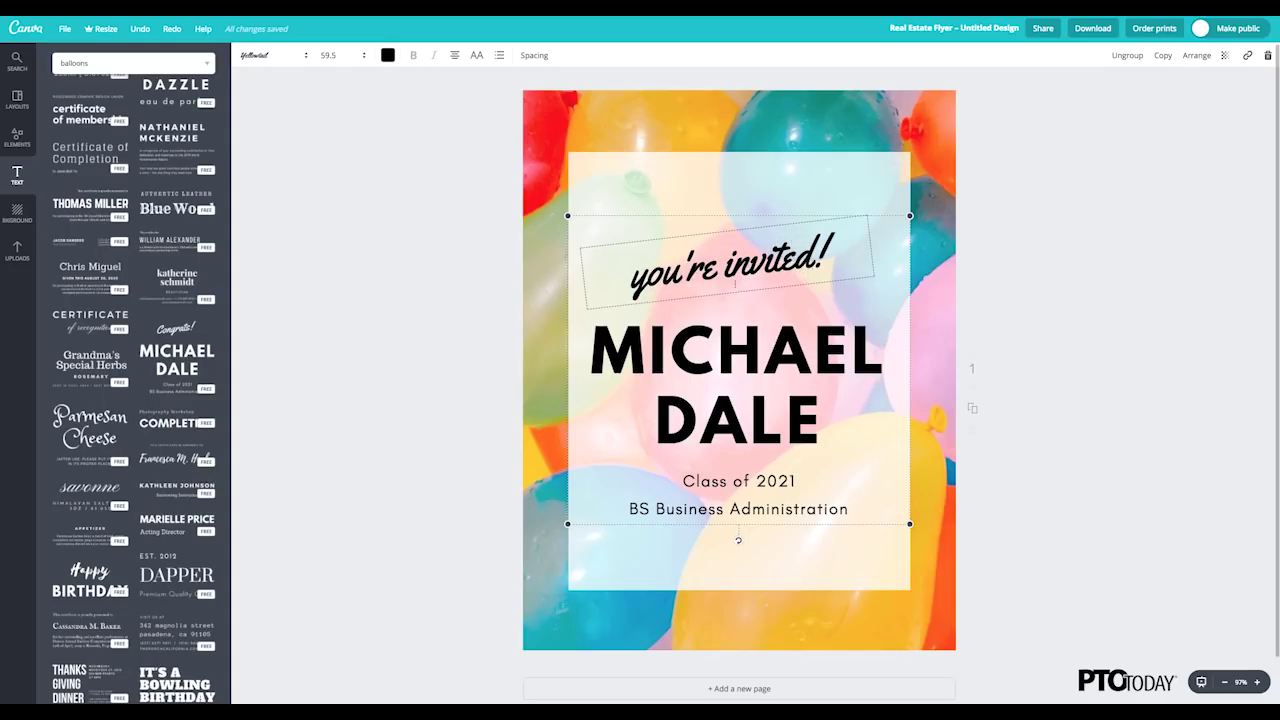
left_click(790, 408)
left_click_drag(818, 413, 590, 355)
type("SPRING")
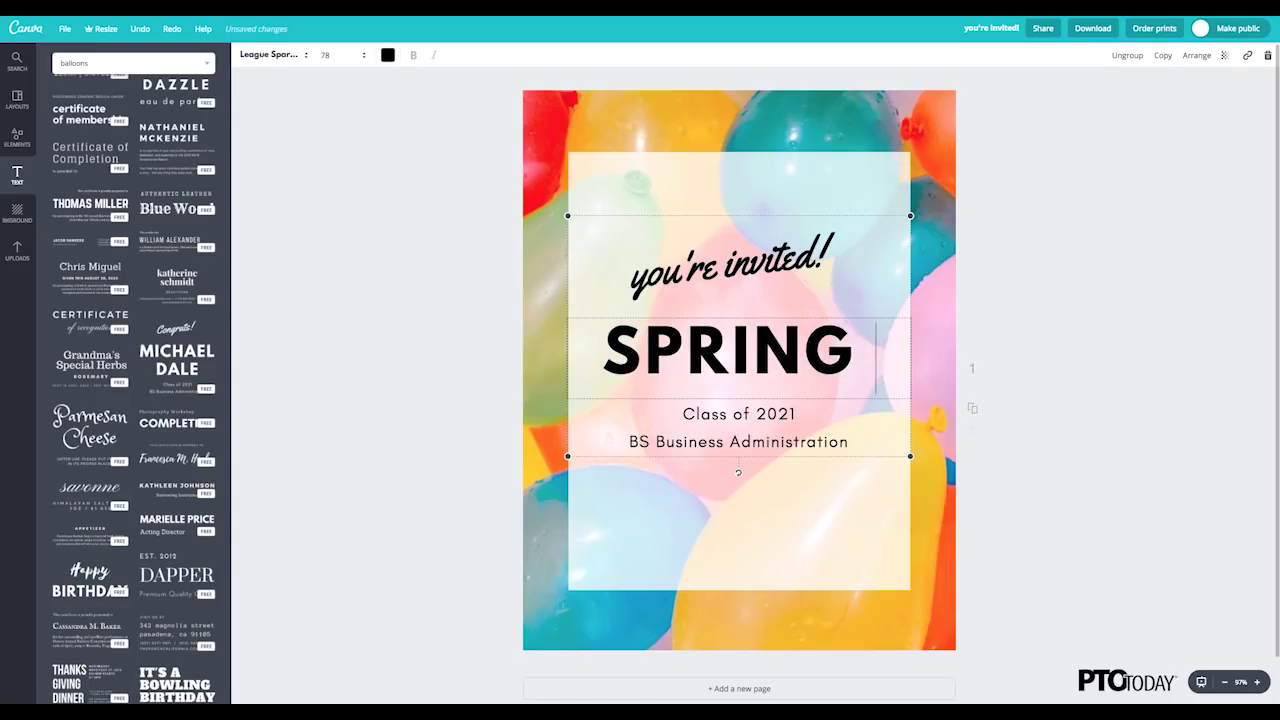
type(" CARNIVAL")
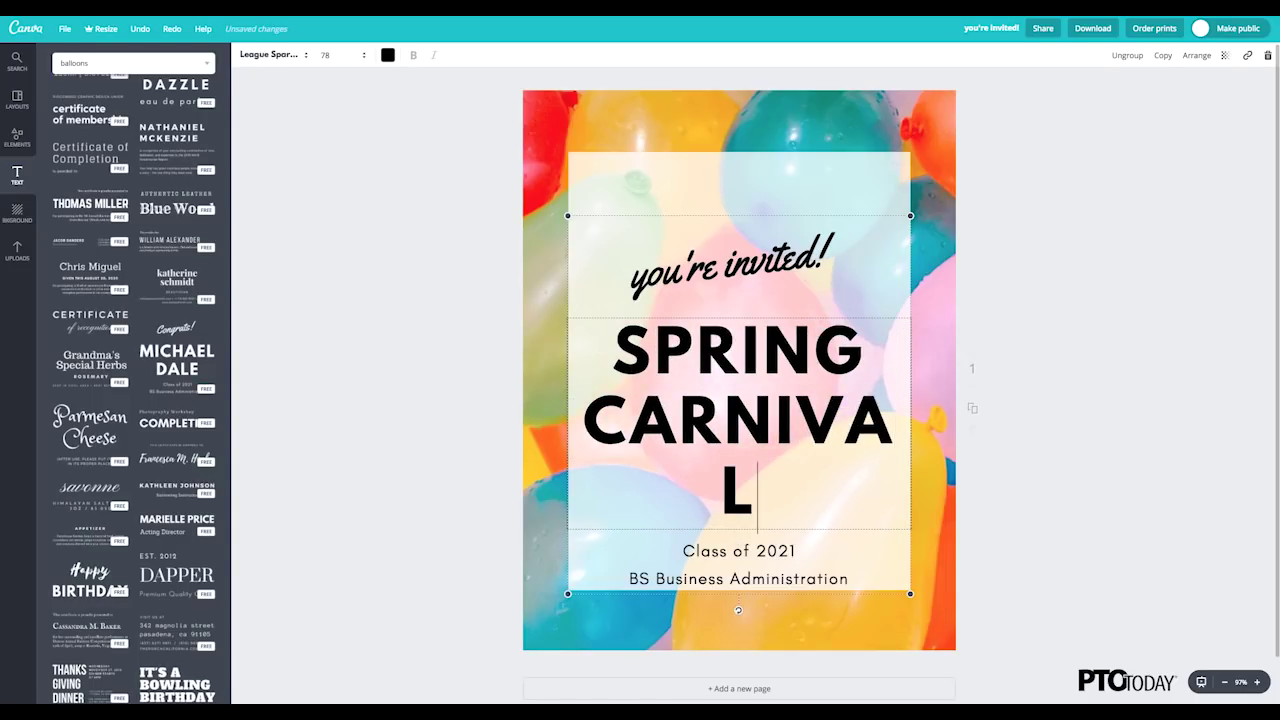
key("ctrl+a")
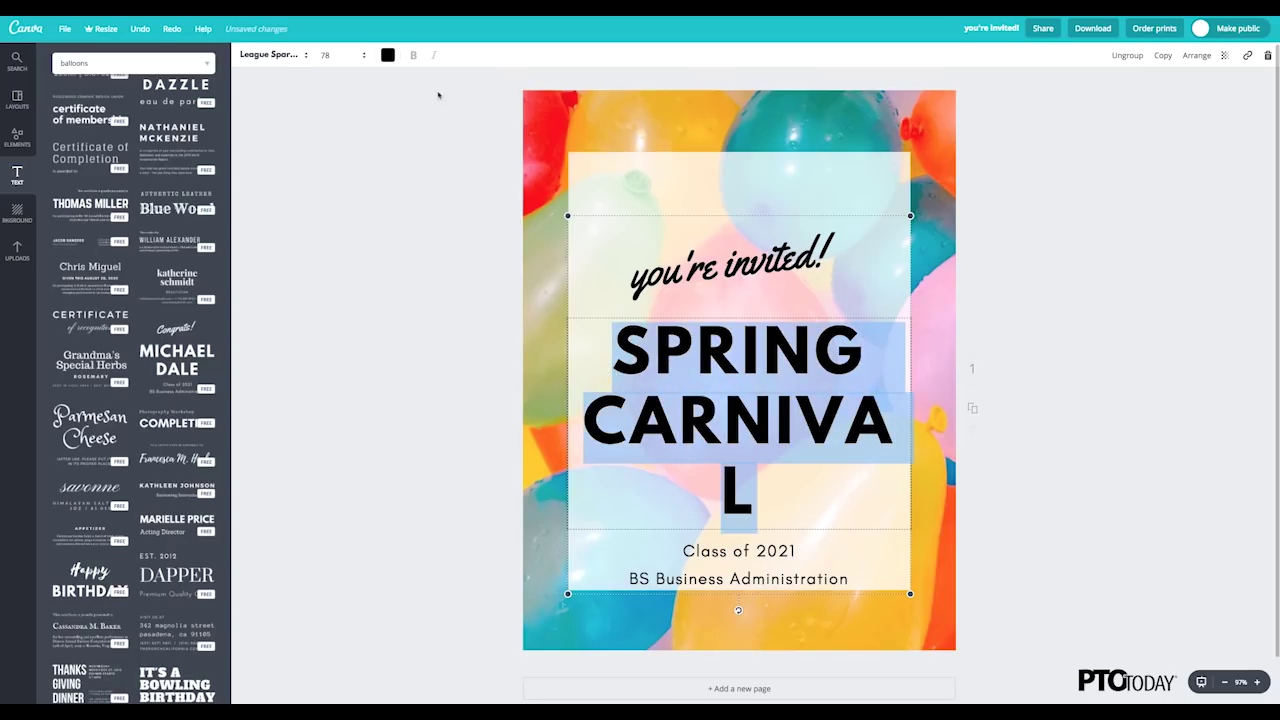
left_click(354, 60)
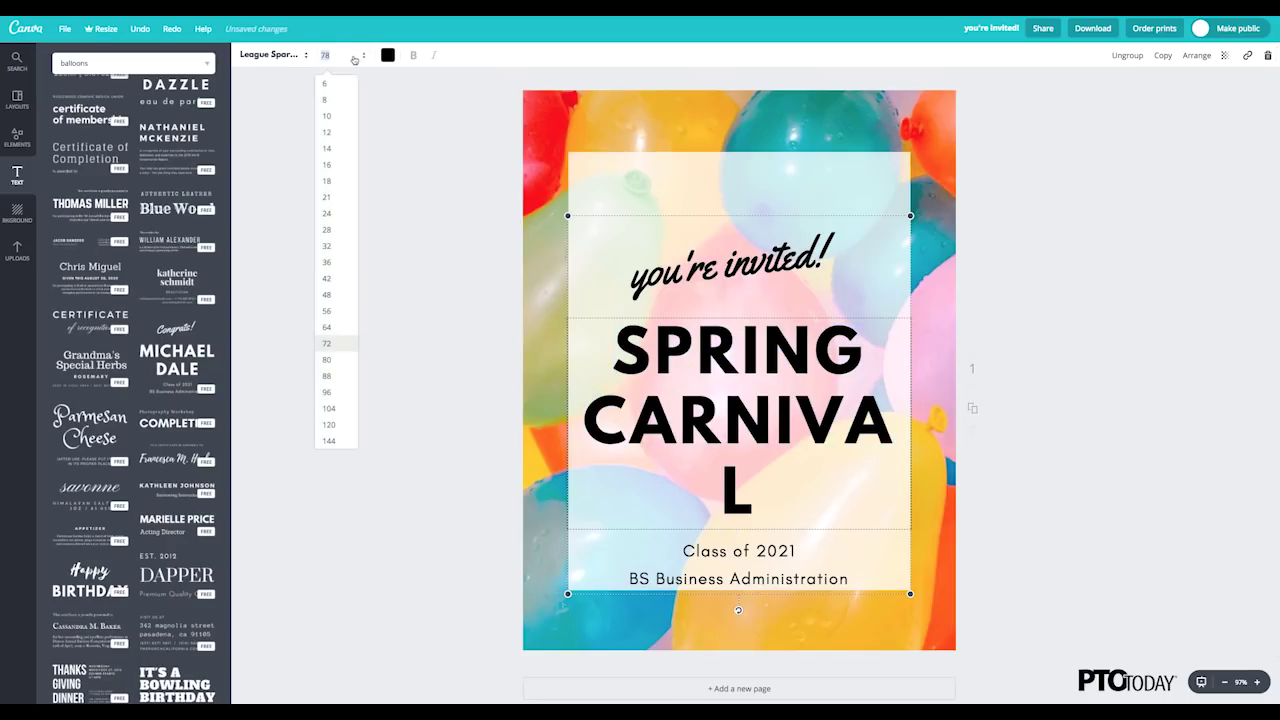
left_click(338, 327)
- Replace the body text with the Smith Elementary PTO invitation, 'April 27, 2018', '4-7pm', 'It's Free!'
double_click(745, 479)
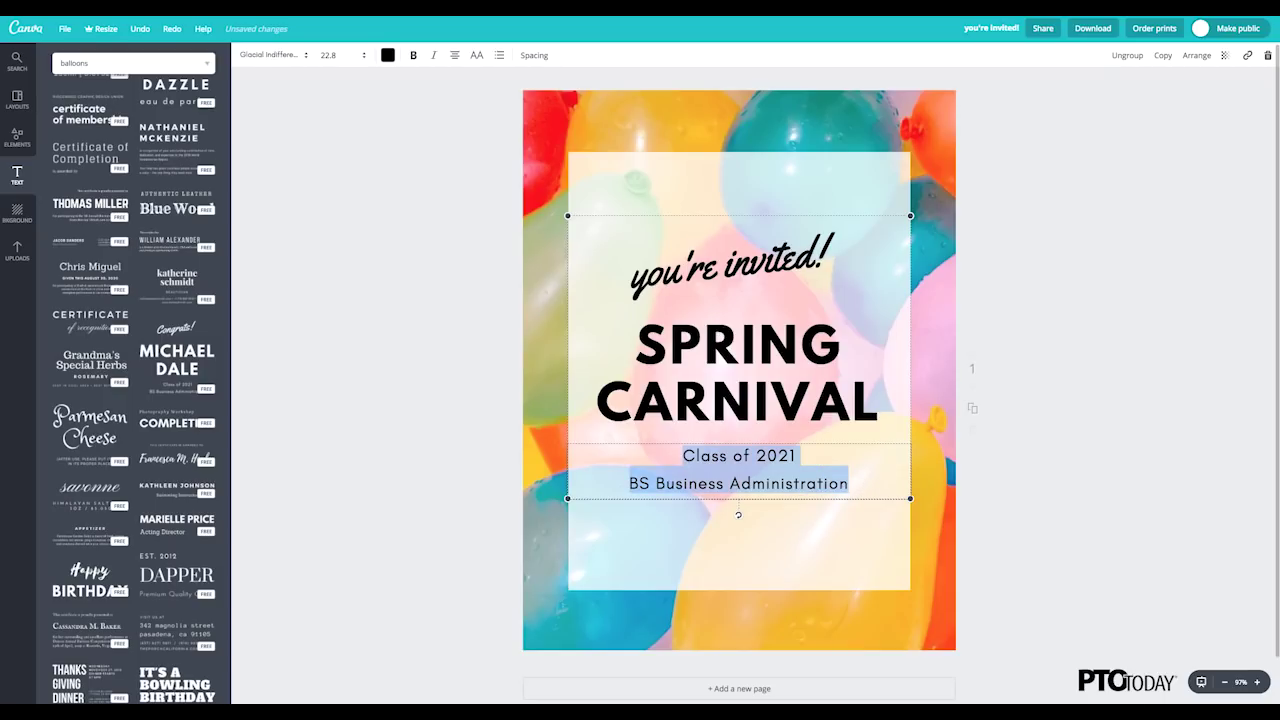
type("Please join u")
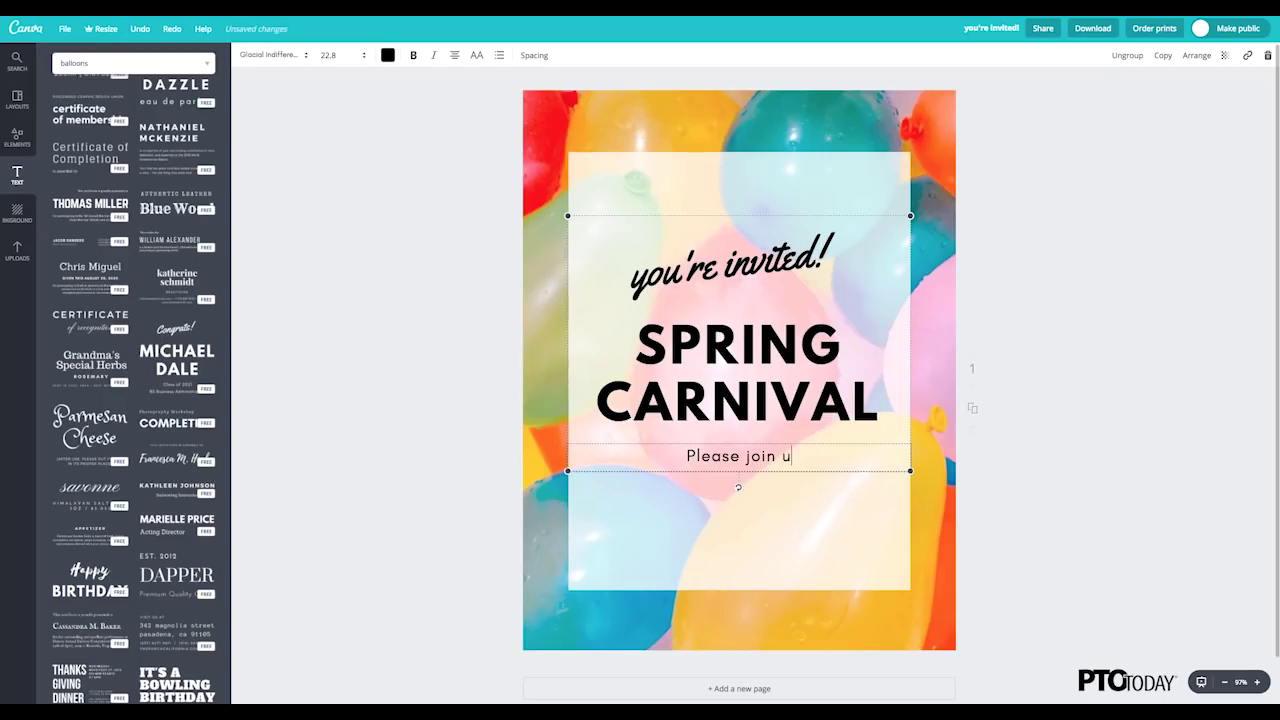
type("s at Smith Ele")
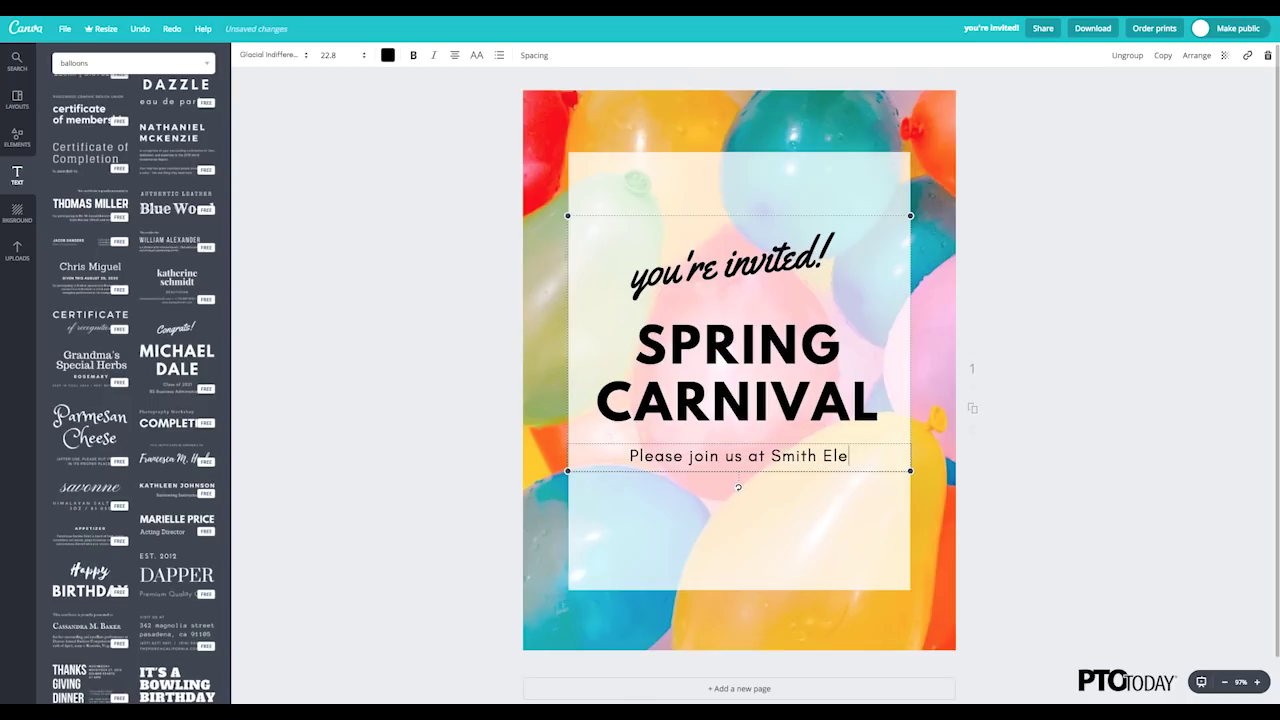
type("mentary PTO's")
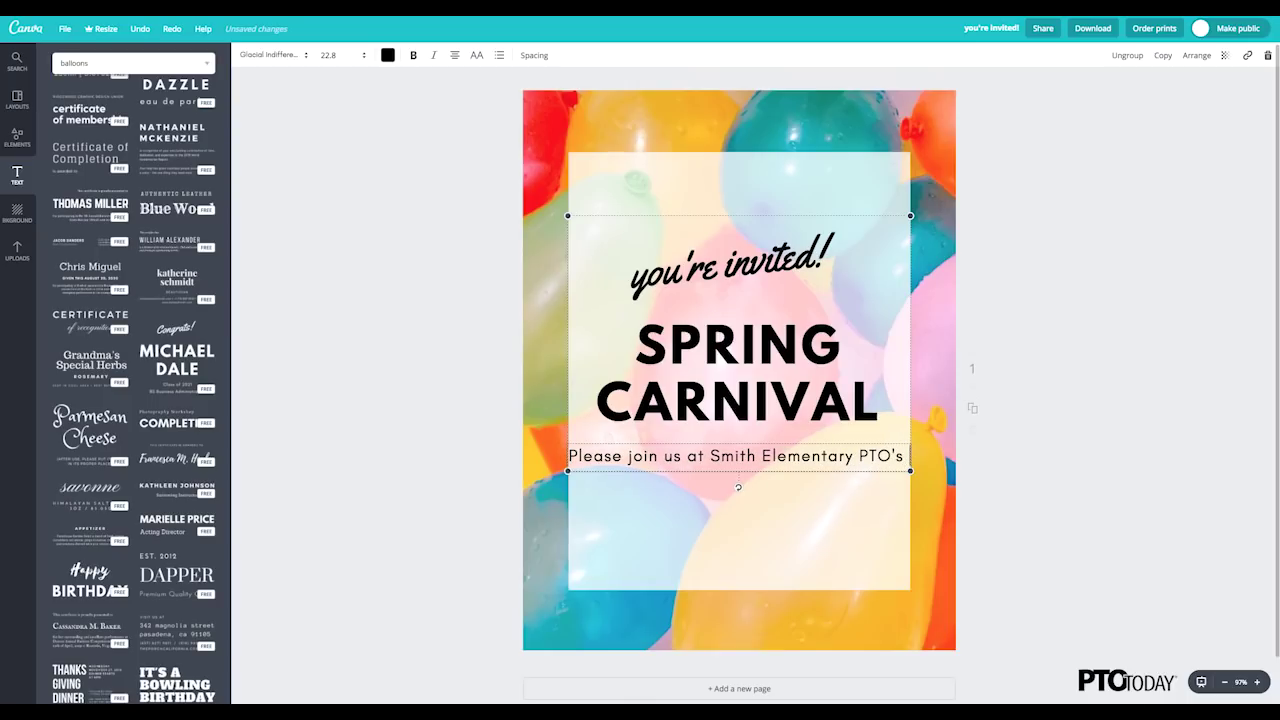
type(" 2018 Spring ")
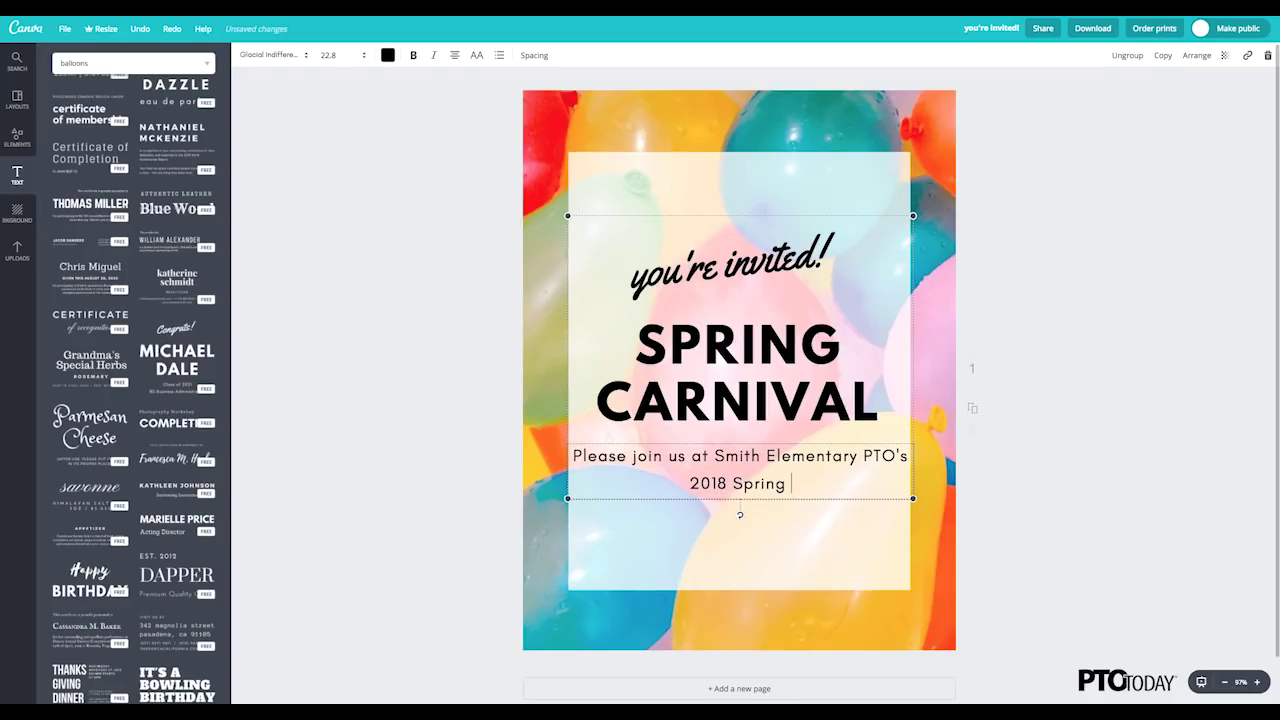
type("Carnival.")
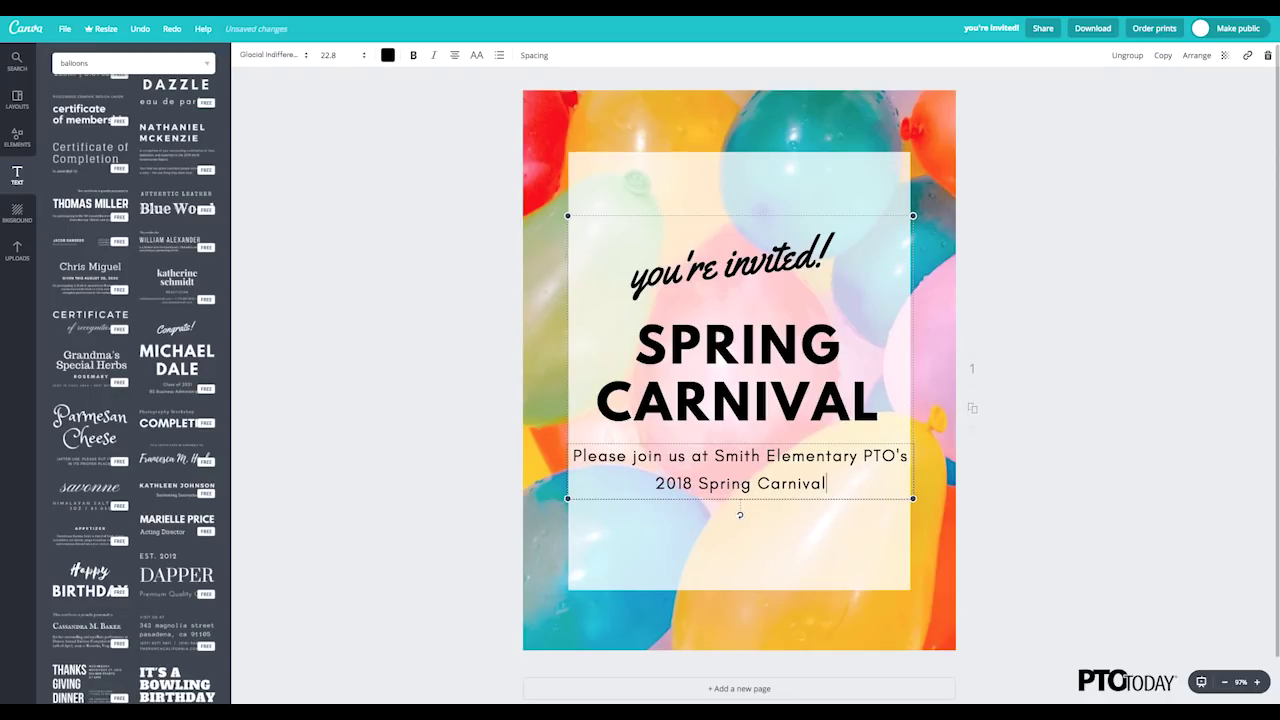
key("Return")
key("Return")
type("Apri")
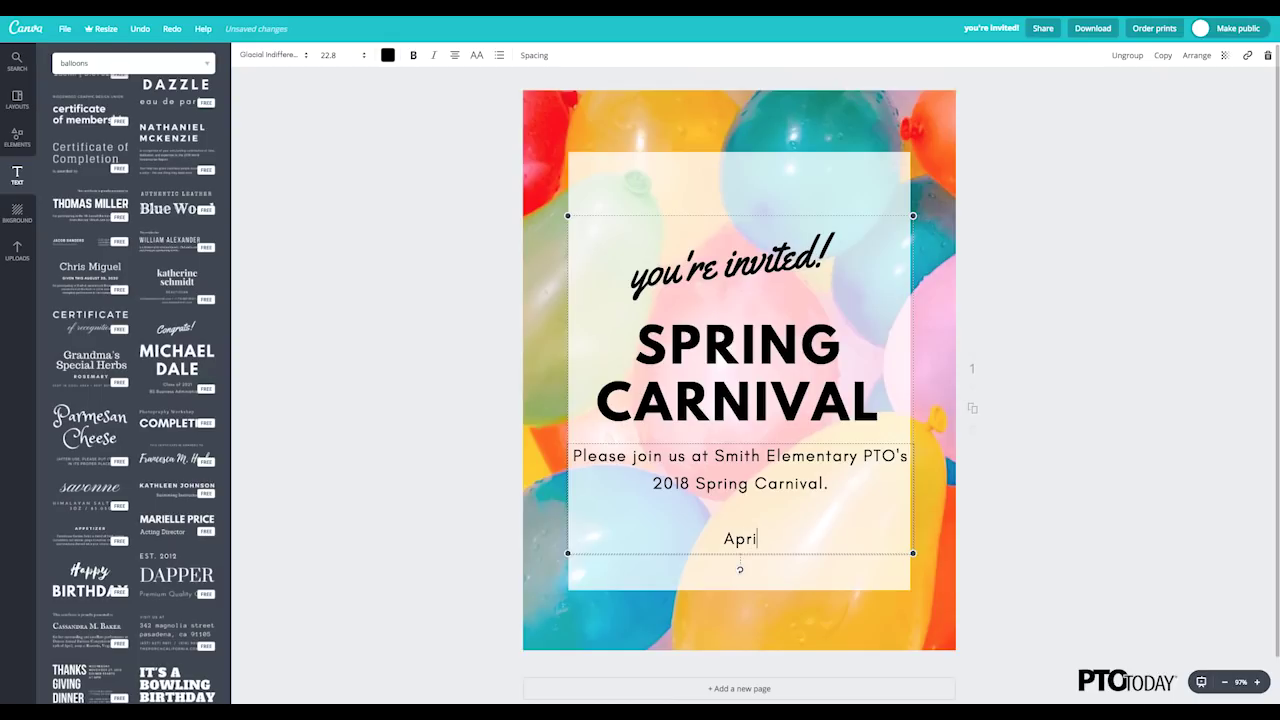
type("l 27, 2018")
key("Return")
type("4-7pm")
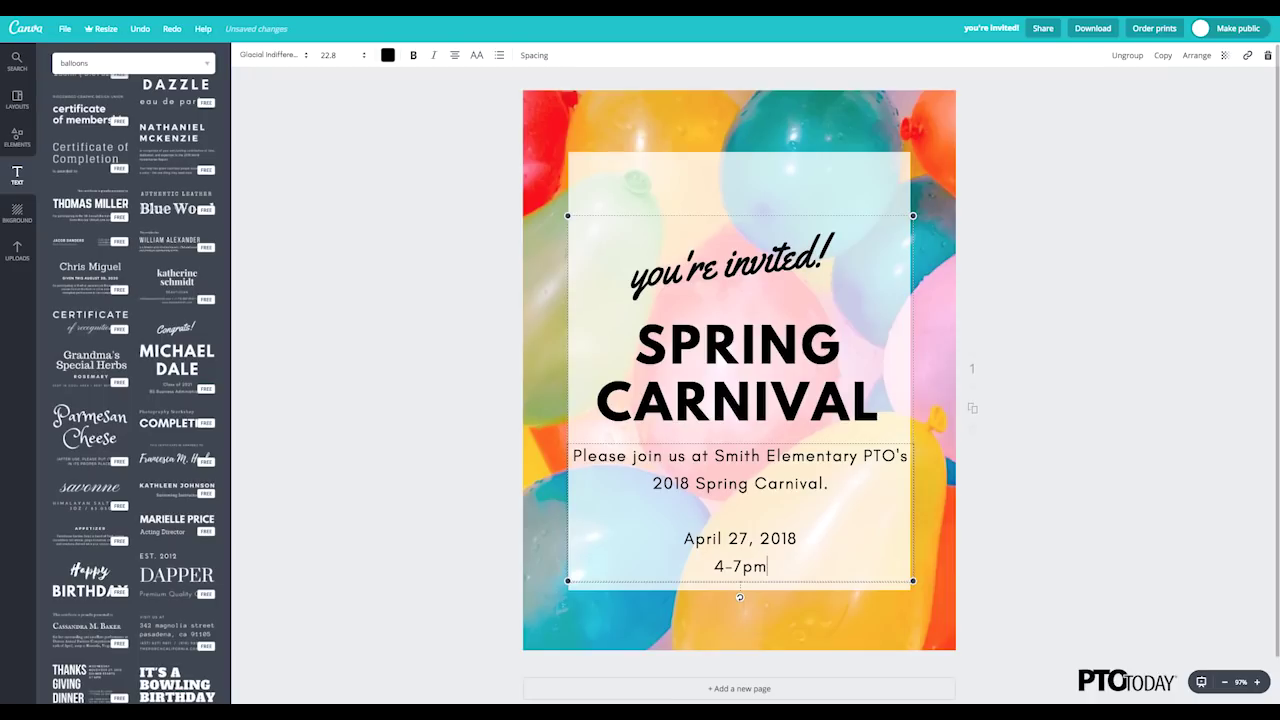
key("Return")
key("Return")
type("It's")
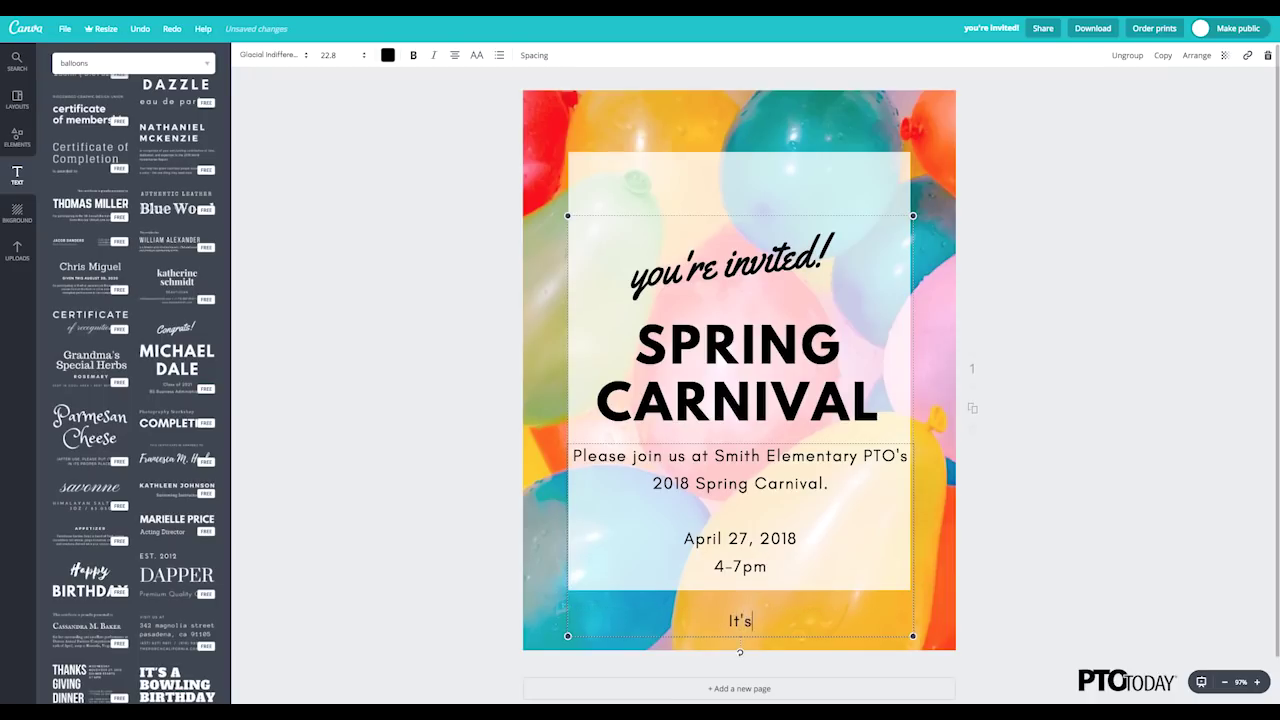
type(" Free!")
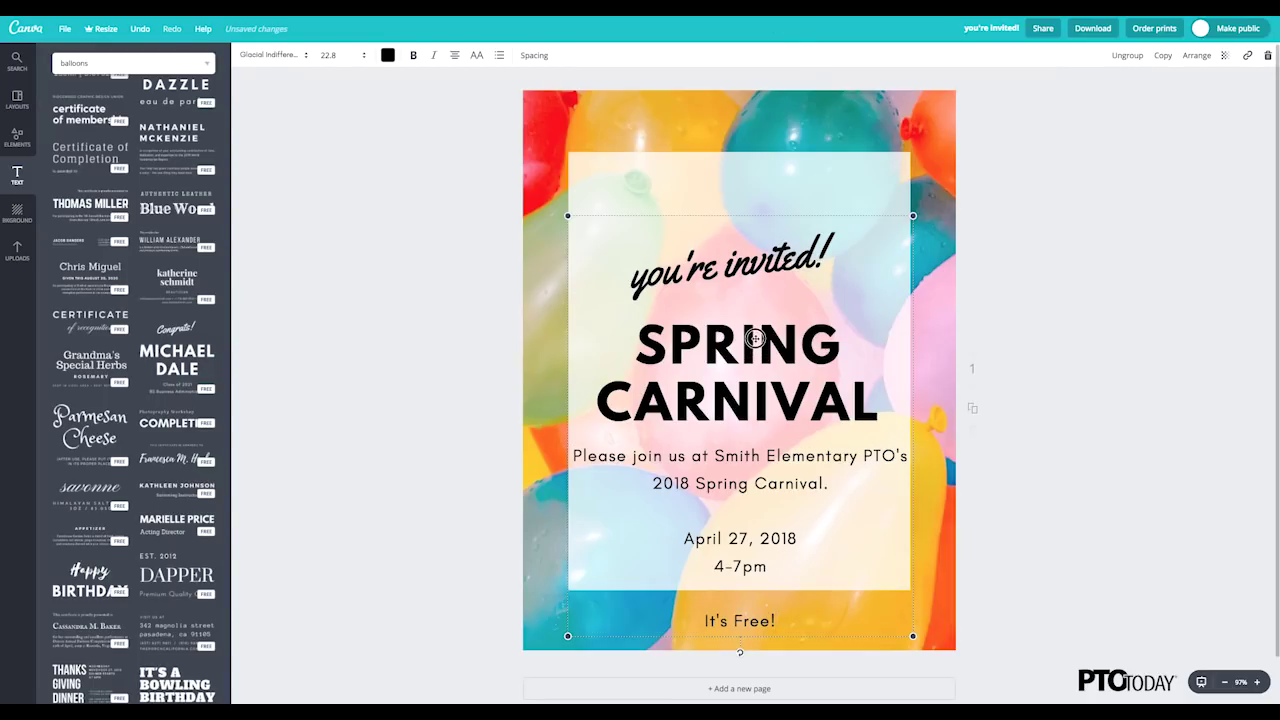
- Move the text block up so every line fits inside the white box
left_click_drag(755, 338, 750, 288)
left_click(1030, 334)
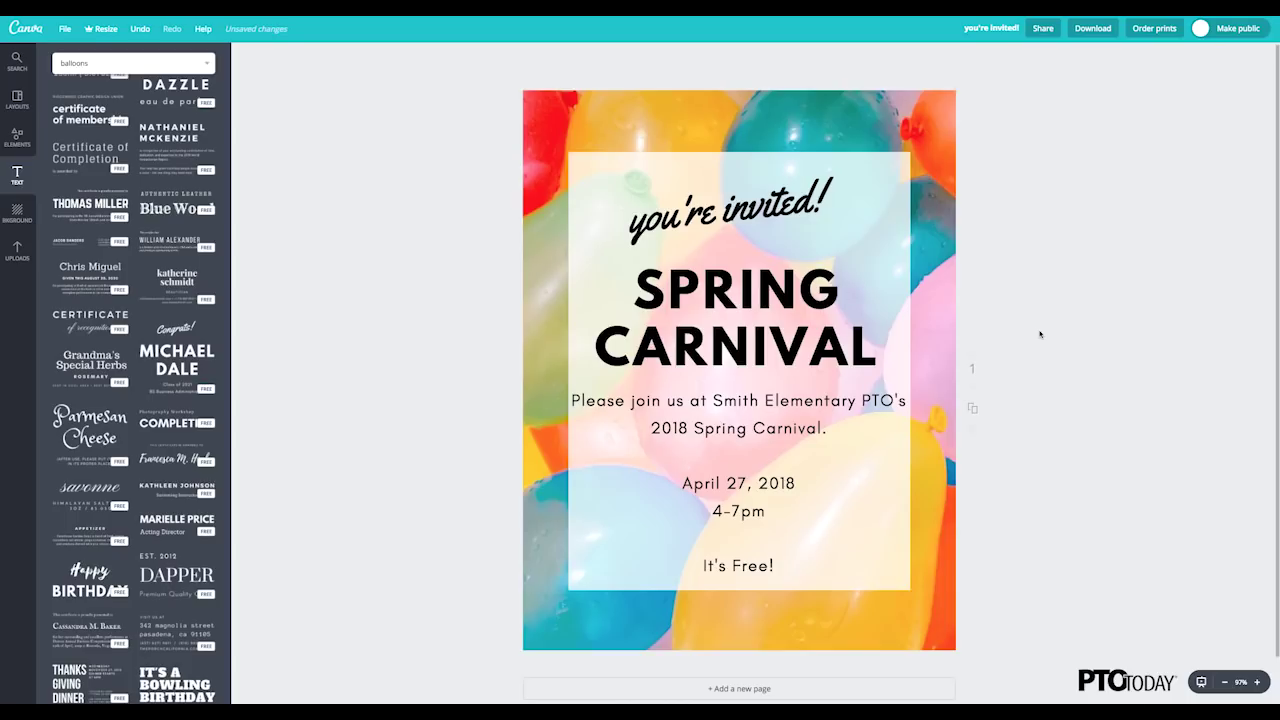
- Download the flyer as a PDF - Print file
left_click(1093, 29)
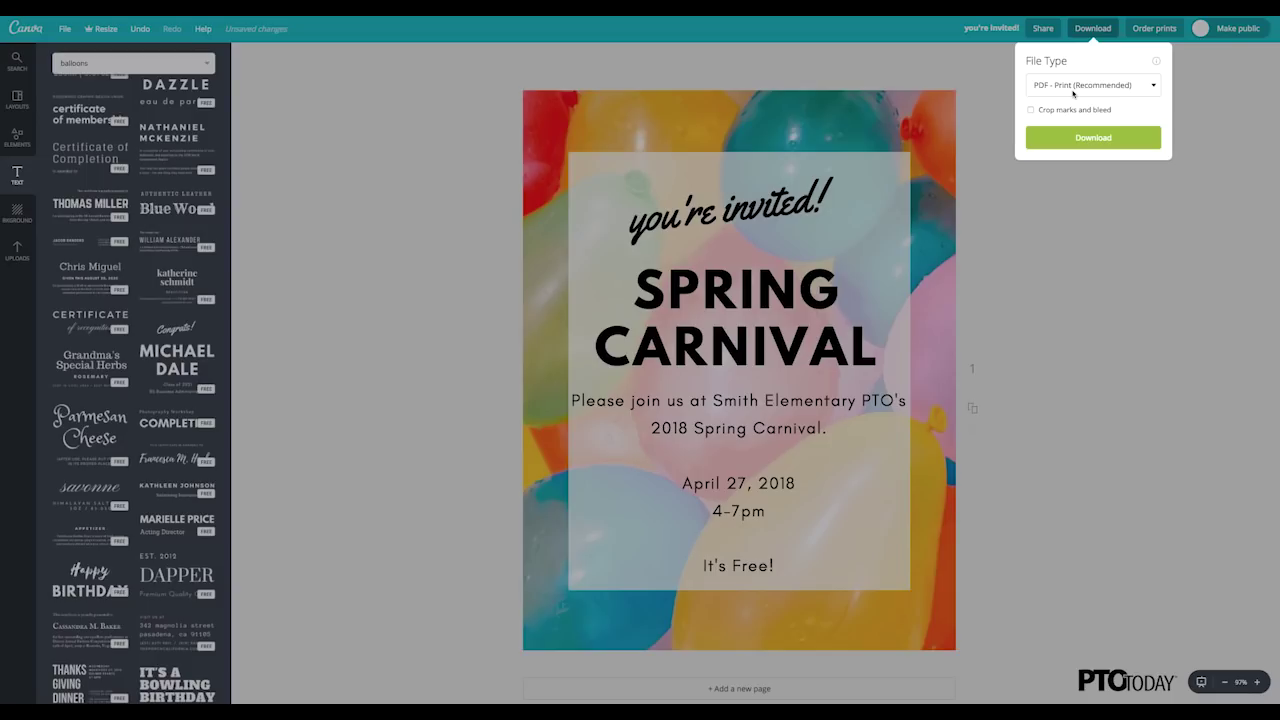
left_click(1105, 137)
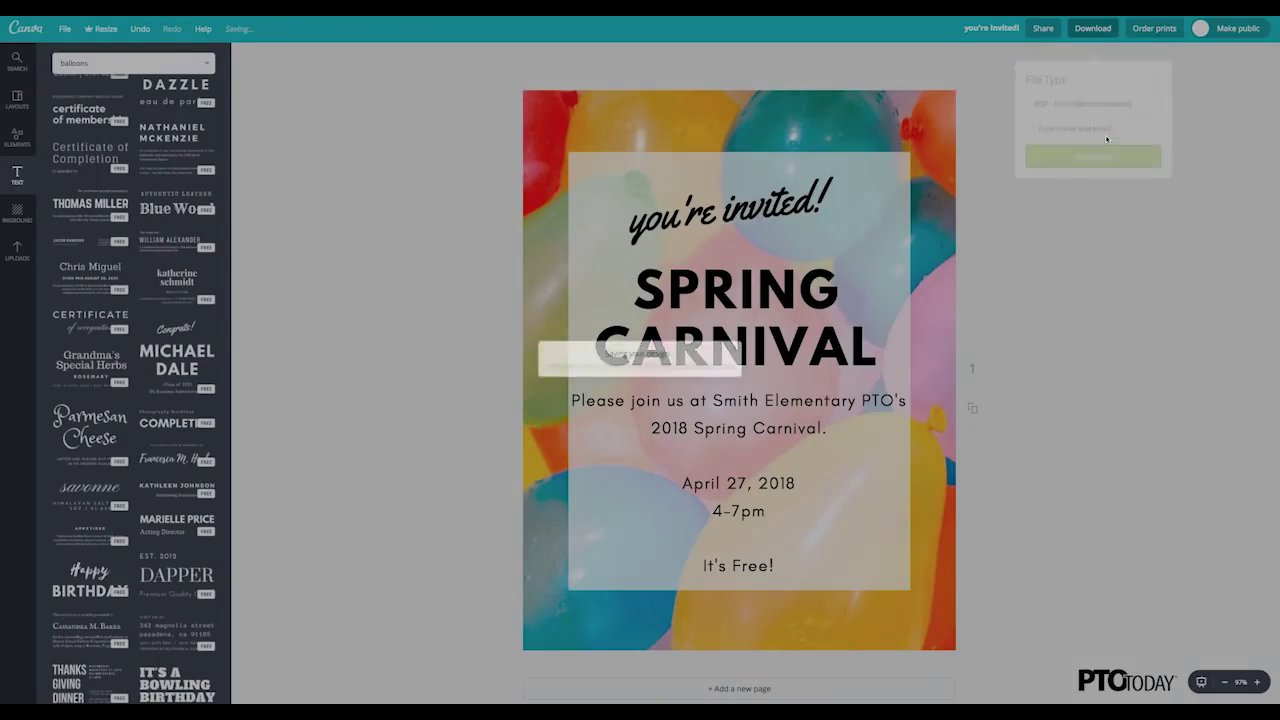